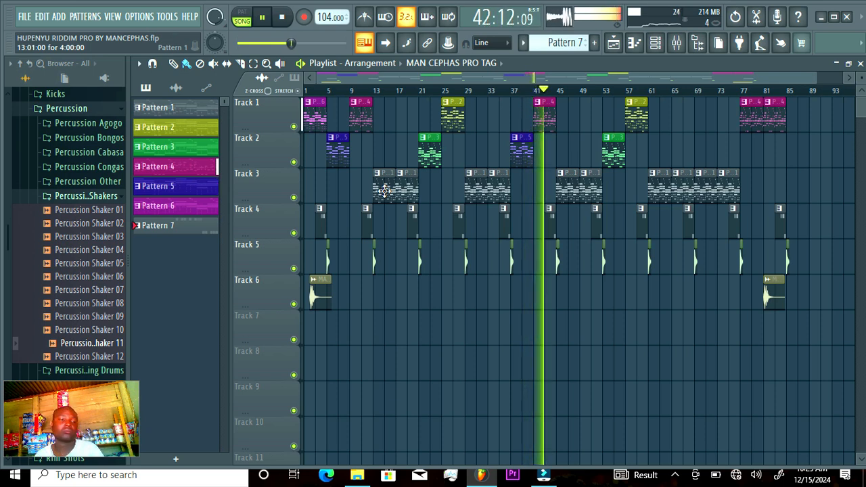
Step: Open Pattern 1 from the playlist in pattern playback mode and expand the channel rack to show all its channels
{"action": "double_click", "coordinate": [384, 190]}
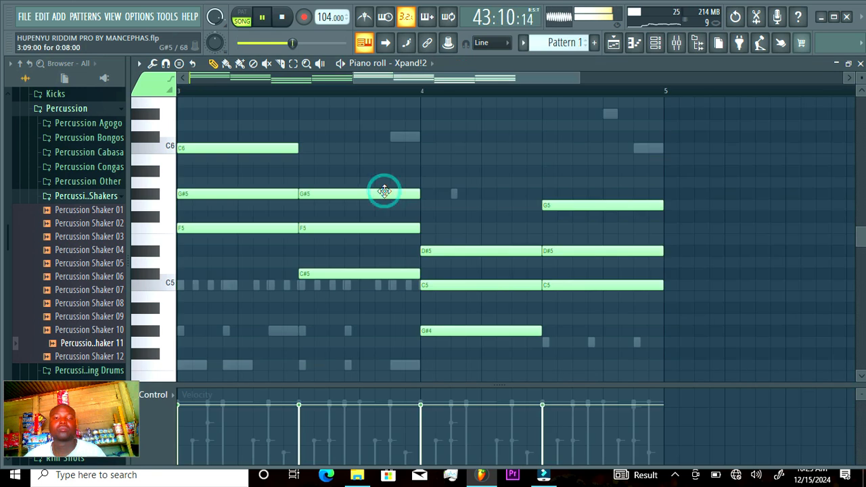
{"action": "left_click", "coordinate": [251, 17]}
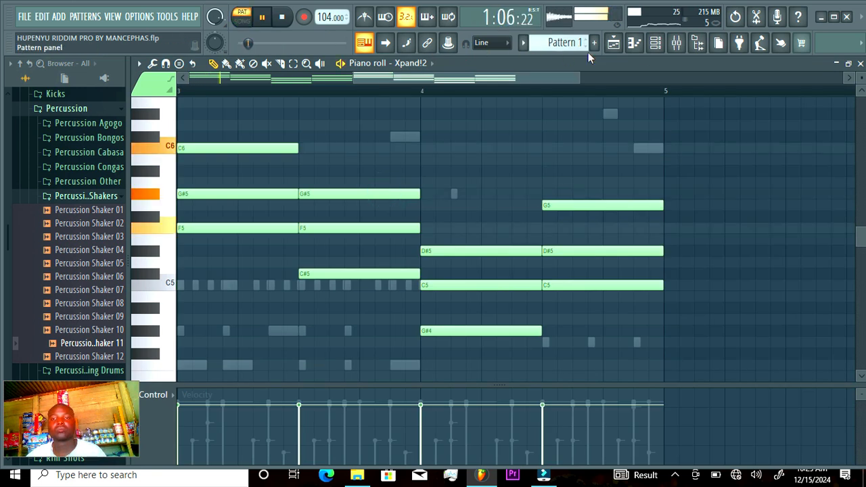
{"action": "left_click", "coordinate": [656, 43]}
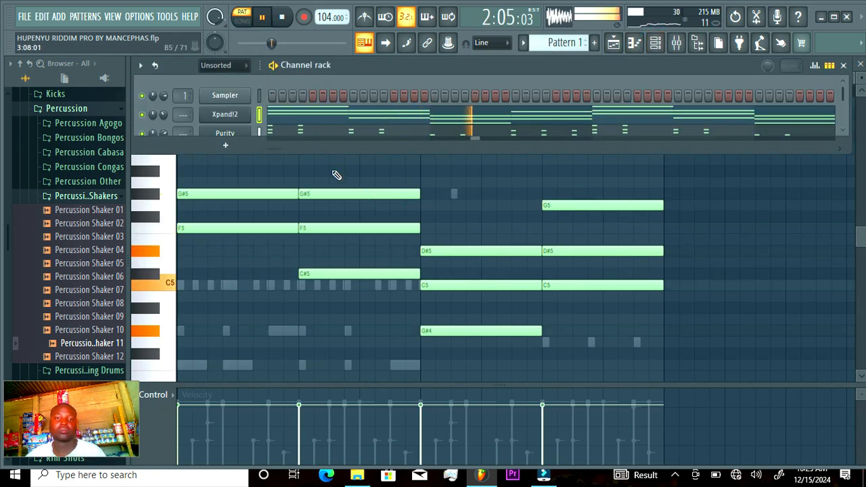
{"action": "double_click", "coordinate": [404, 155]}
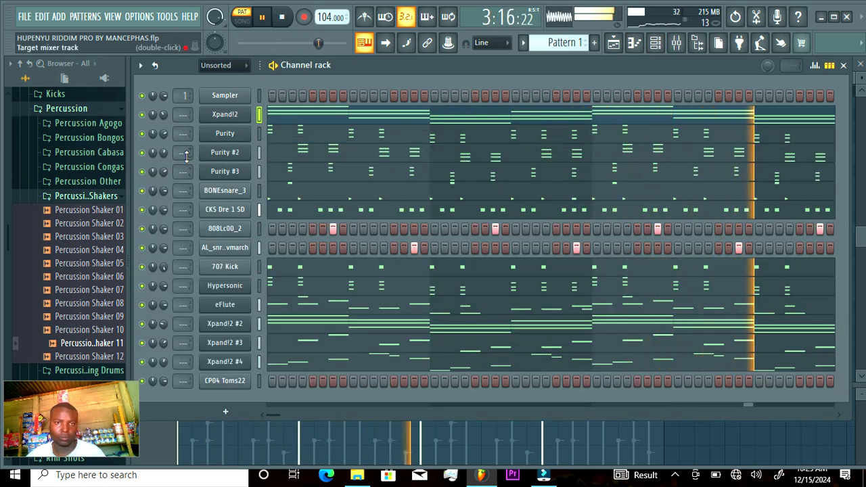
Step: Solo the Xpand!2 channel and view its chord notes across all four bars in the piano roll, returning to the channel rack
{"action": "right_click", "coordinate": [141, 120]}
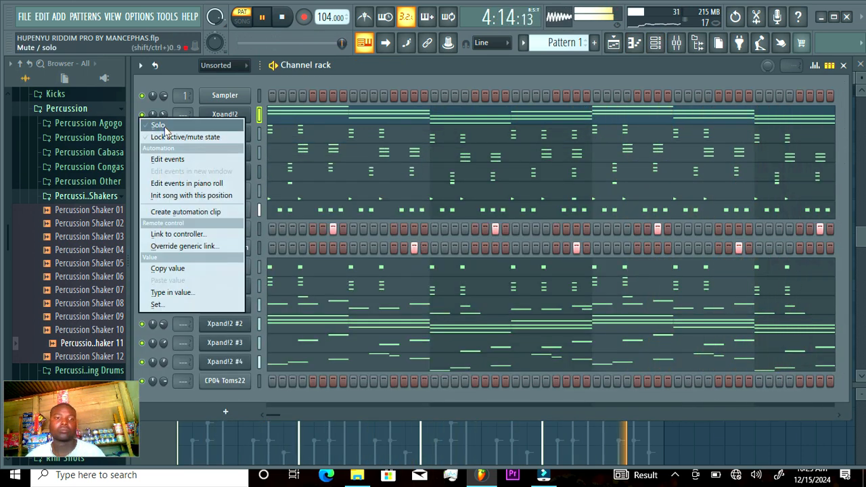
{"action": "left_click", "coordinate": [154, 123]}
{"action": "left_click", "coordinate": [393, 113]}
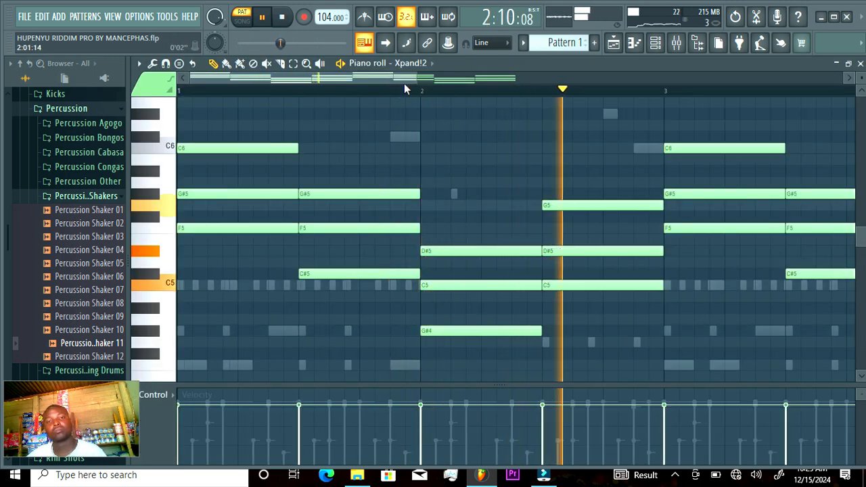
{"action": "left_click_drag", "start_coordinate": [416, 81], "coordinate": [521, 95]}
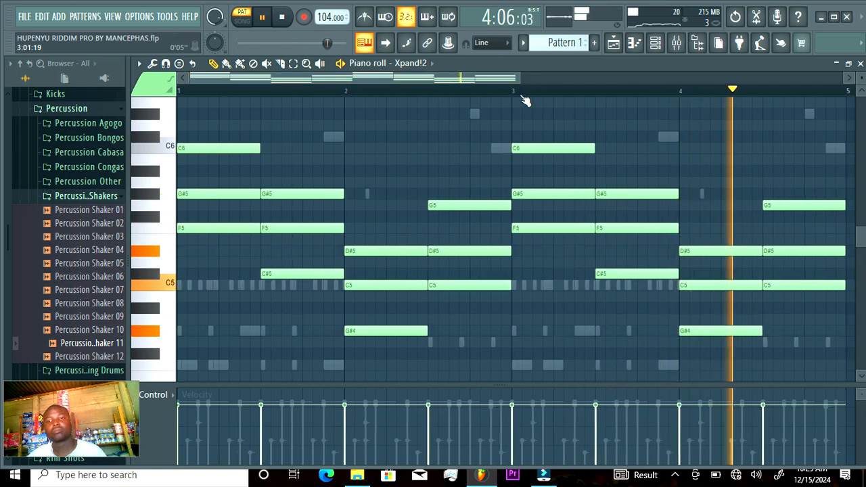
{"action": "left_click", "coordinate": [655, 43]}
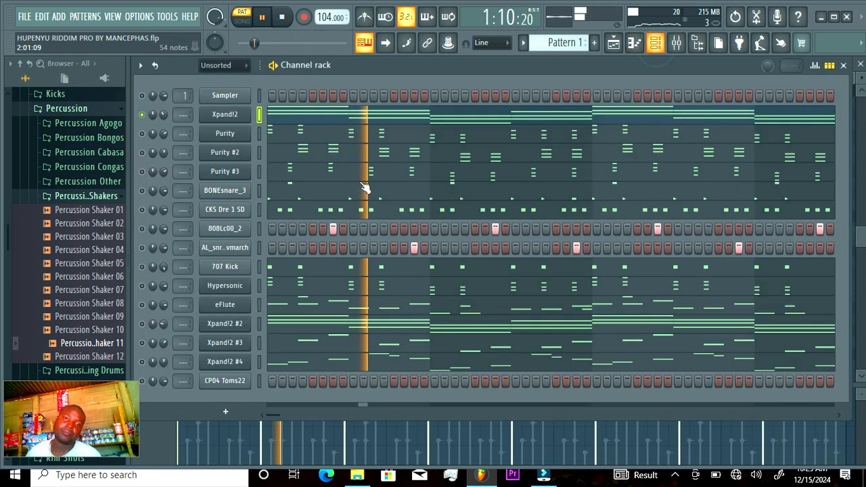
Step: Inspect the Xpand!2 instrument's preset and its Soft Pads preset list, and close the instrument without changing the sound
{"action": "left_click", "coordinate": [237, 115]}
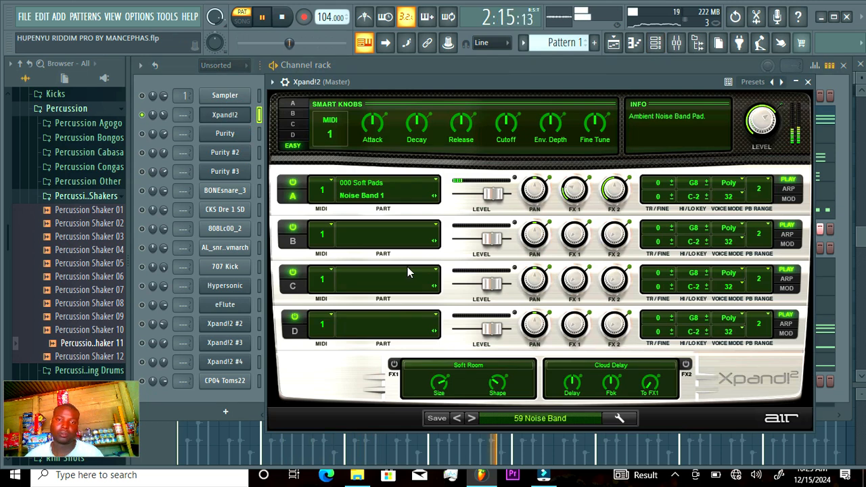
{"action": "left_click", "coordinate": [527, 419]}
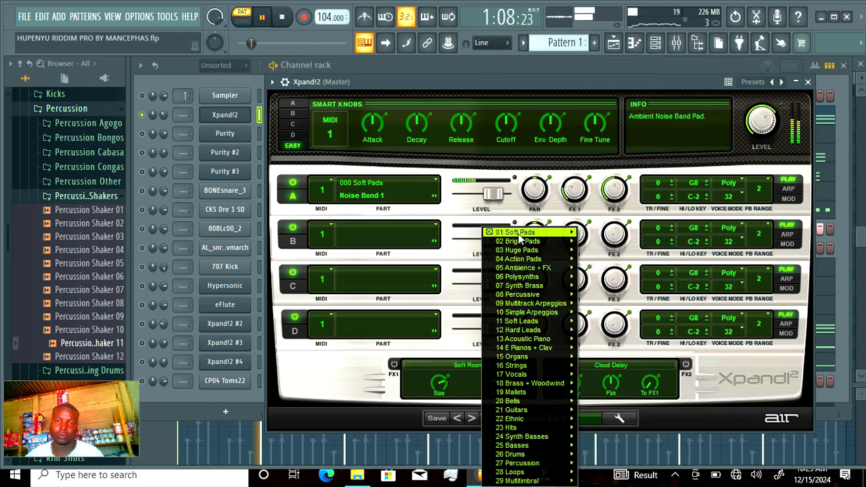
{"action": "mouse_move", "coordinate": [521, 232]}
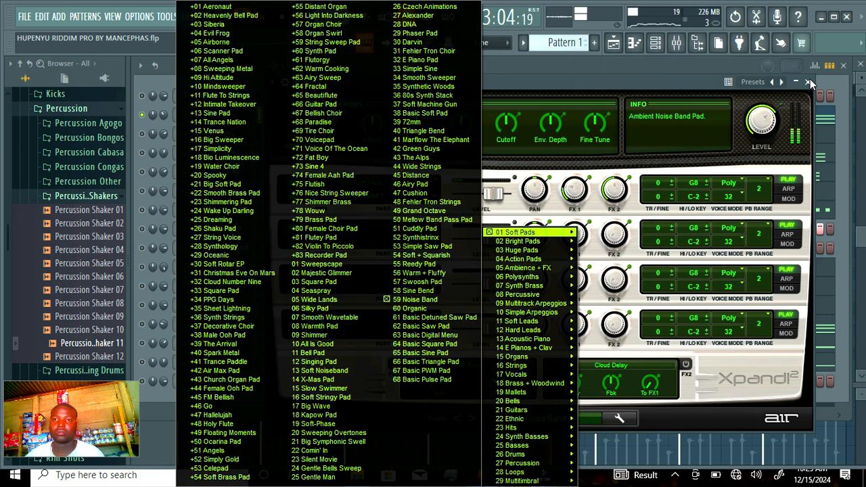
{"action": "left_click", "coordinate": [810, 78]}
{"action": "left_click", "coordinate": [808, 82]}
Step: Switch playback from Xpand!2 to the Purity channel alone and examine its piano roll notes and instrument preset
{"action": "left_click", "coordinate": [142, 134]}
{"action": "left_click", "coordinate": [142, 116]}
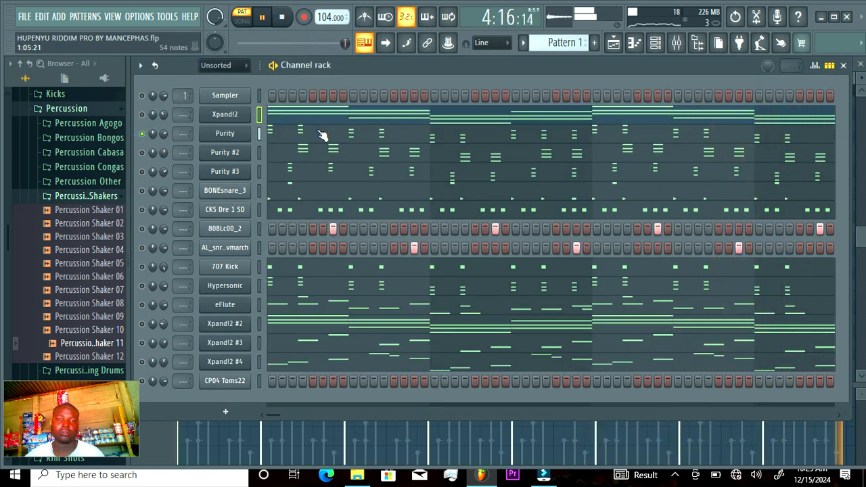
{"action": "left_click", "coordinate": [319, 132]}
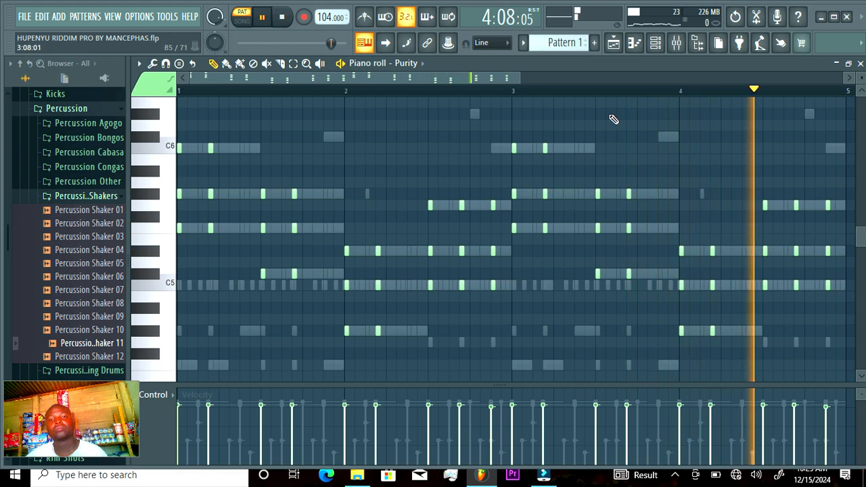
{"action": "key", "text": "F6"}
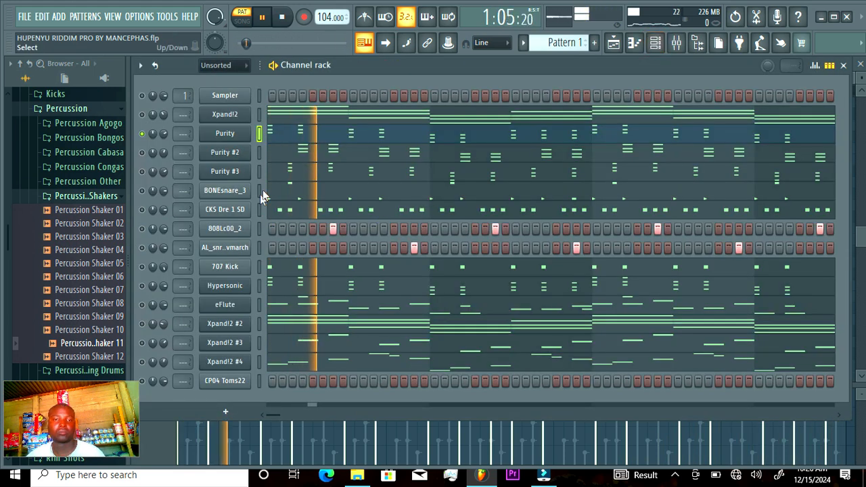
{"action": "left_click", "coordinate": [230, 134]}
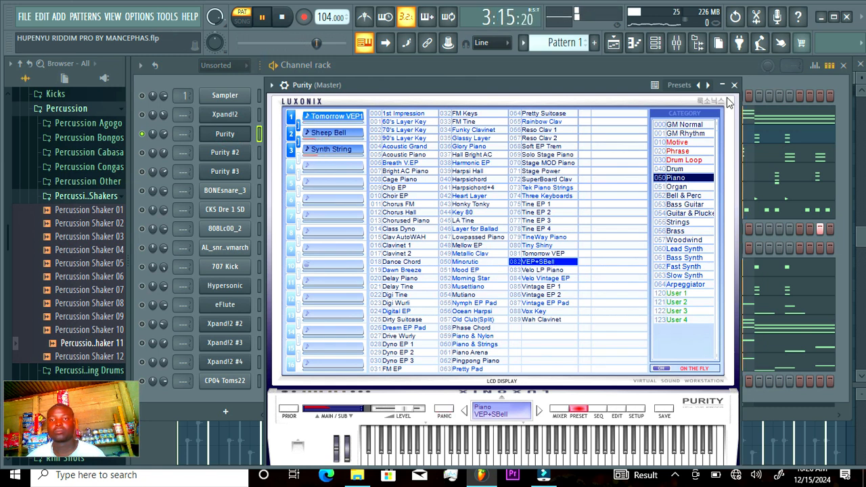
{"action": "left_click", "coordinate": [734, 85]}
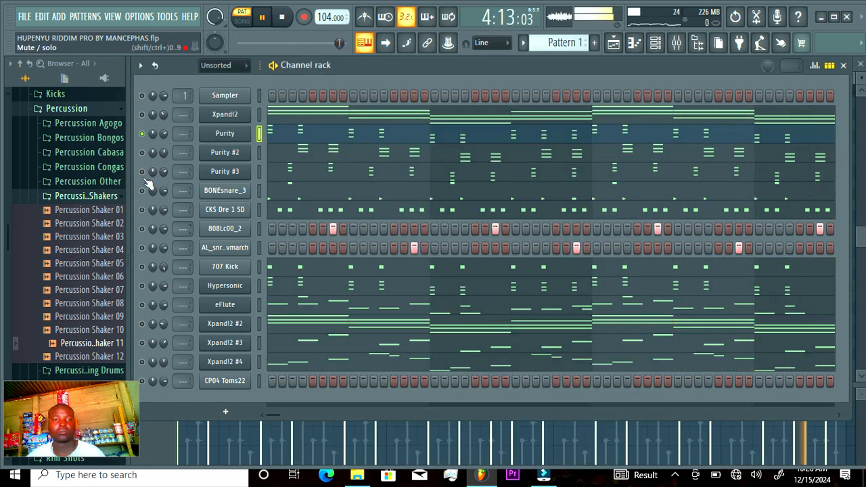
Step: Switch playback from Purity to Purity #2 alone and examine its notes in the piano roll
{"action": "left_click", "coordinate": [142, 153]}
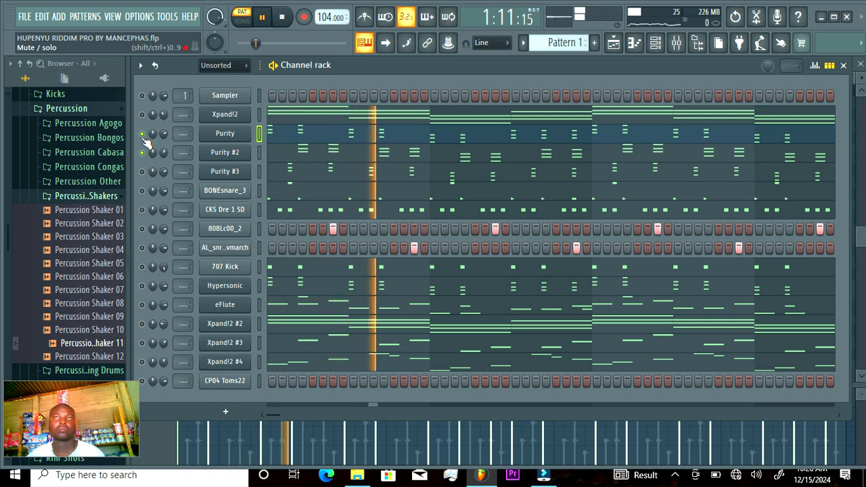
{"action": "left_click", "coordinate": [143, 135]}
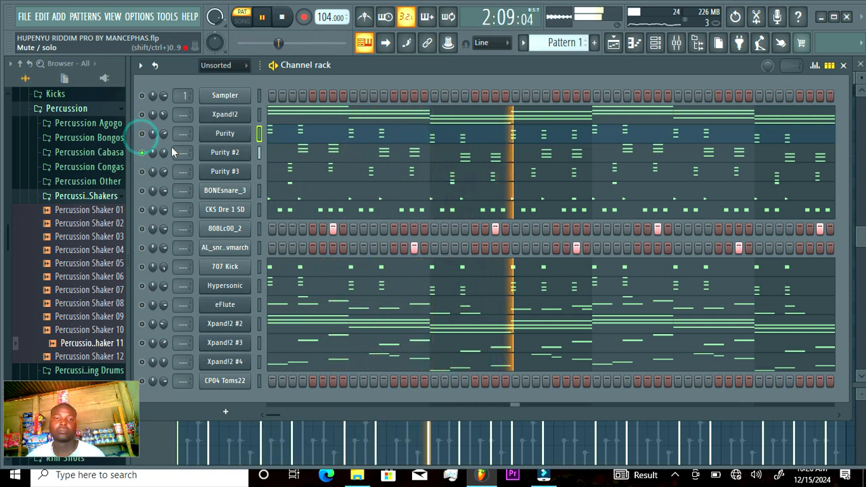
{"action": "left_click", "coordinate": [369, 150]}
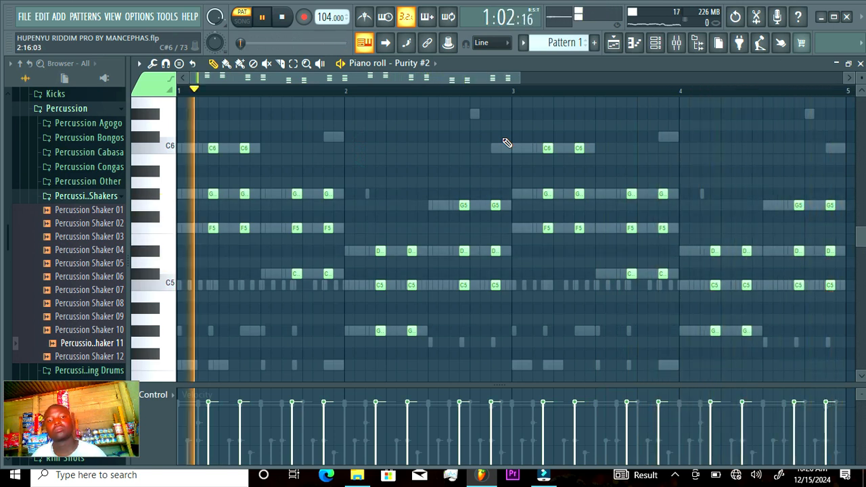
{"action": "left_click", "coordinate": [663, 44]}
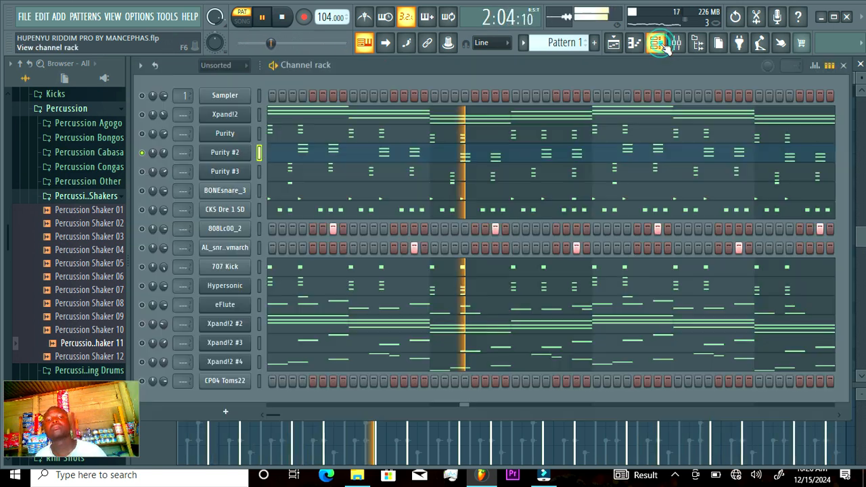
Step: Audition Purity #2 layered with Purity and Xpand!2, and mute those two channels again
{"action": "left_click", "coordinate": [142, 133]}
{"action": "left_click", "coordinate": [143, 115]}
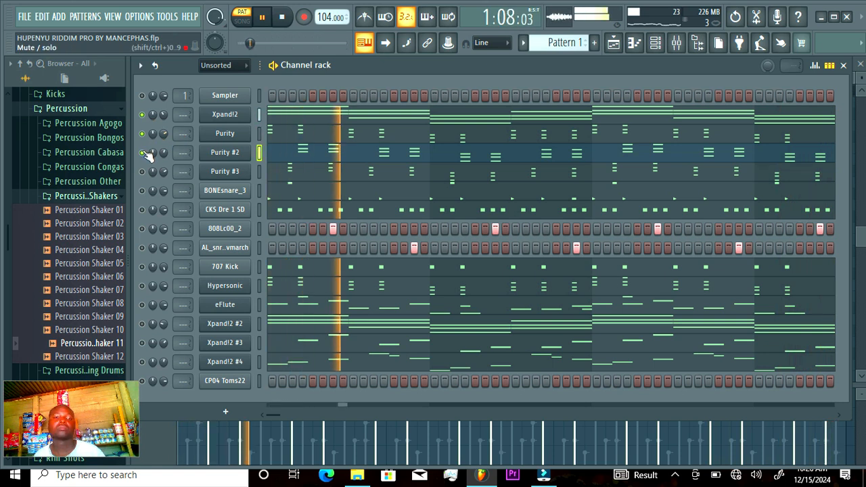
{"action": "left_click", "coordinate": [144, 134]}
{"action": "left_click", "coordinate": [143, 116]}
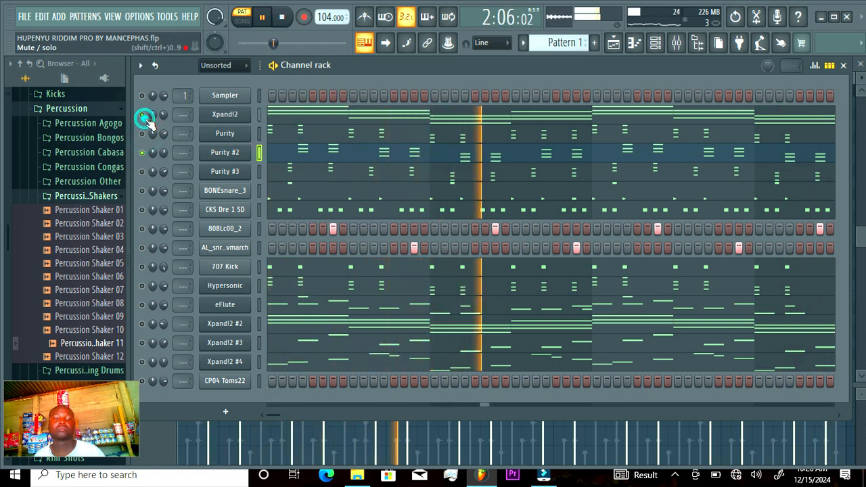
Step: Check which Bell & Perc preset the Purity #2 instrument uses and close its window
{"action": "left_click", "coordinate": [236, 153]}
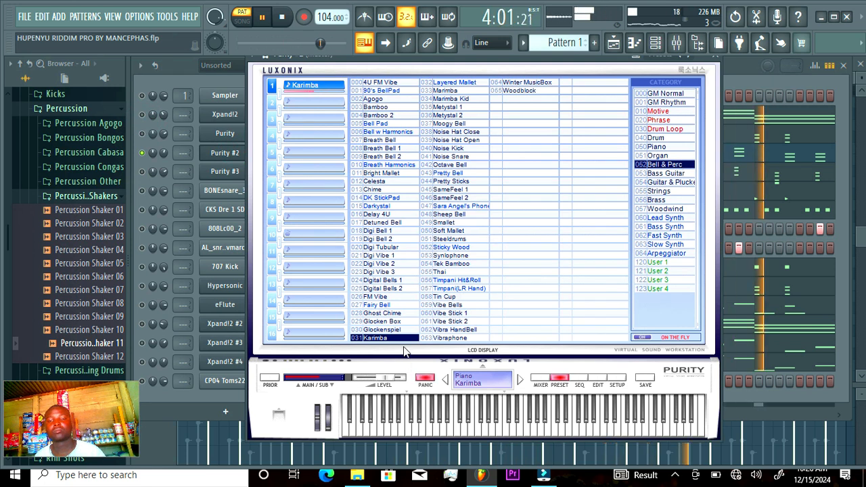
{"action": "left_click", "coordinate": [719, 61]}
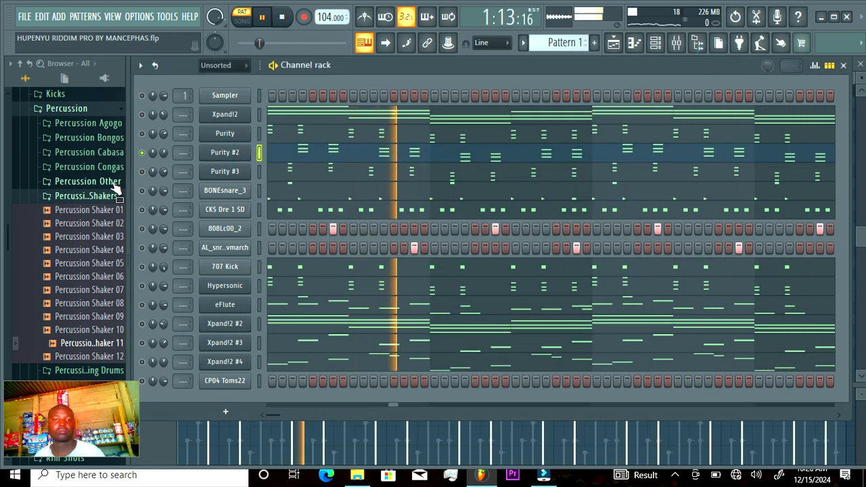
Step: Switch playback from Purity #2 to Purity #3 alone and examine its notes in the piano roll
{"action": "left_click", "coordinate": [142, 172]}
{"action": "left_click", "coordinate": [142, 153]}
{"action": "left_click", "coordinate": [346, 169]}
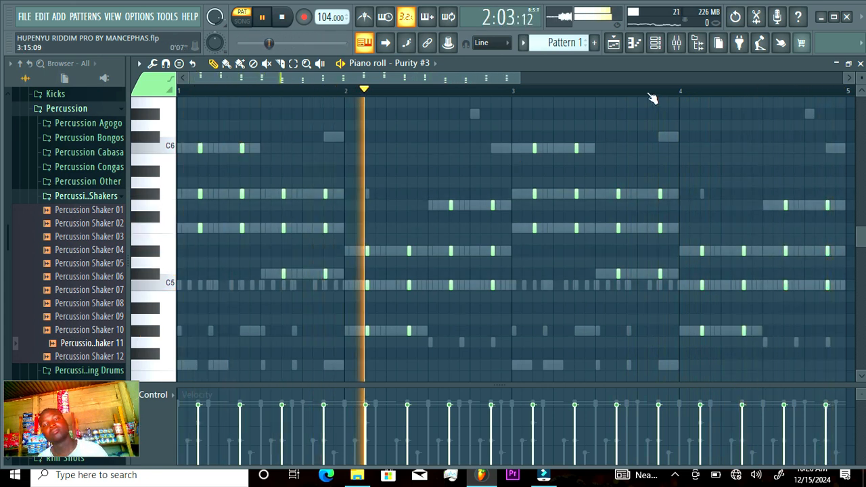
{"action": "left_click", "coordinate": [656, 49]}
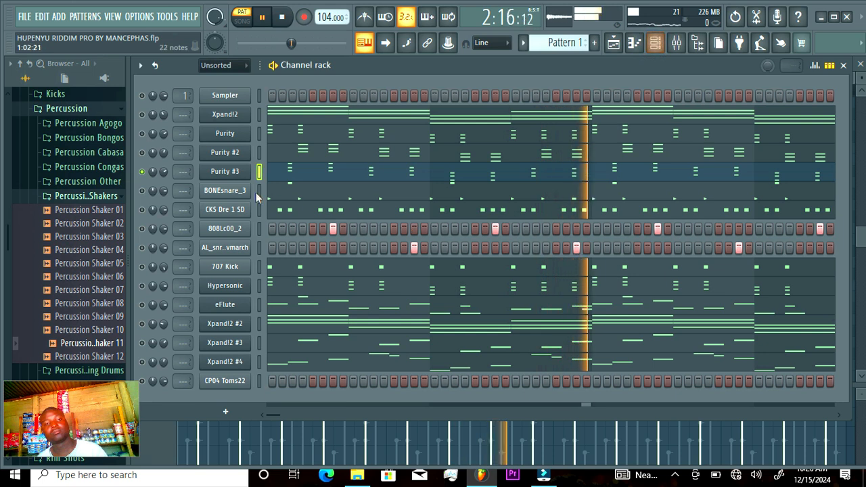
Step: Inspect the Purity #3 instrument's mixer layers and its Piano preset list, and close the instrument window
{"action": "left_click", "coordinate": [238, 173]}
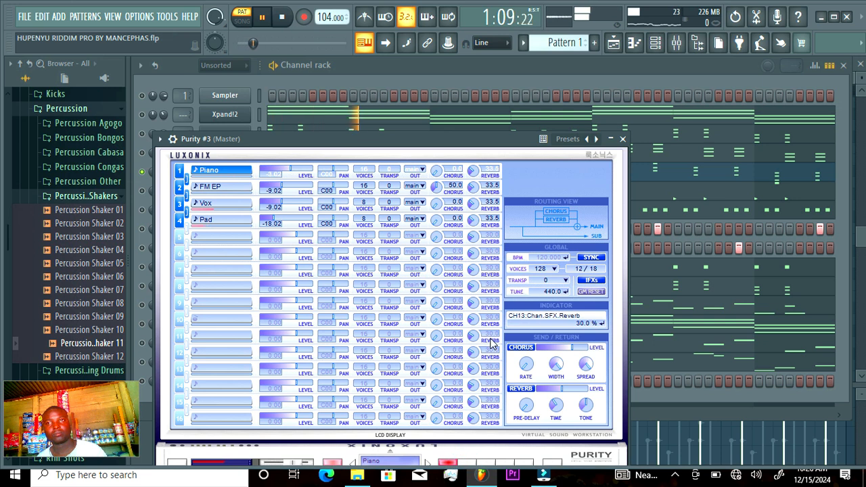
{"action": "left_click", "coordinate": [468, 463]}
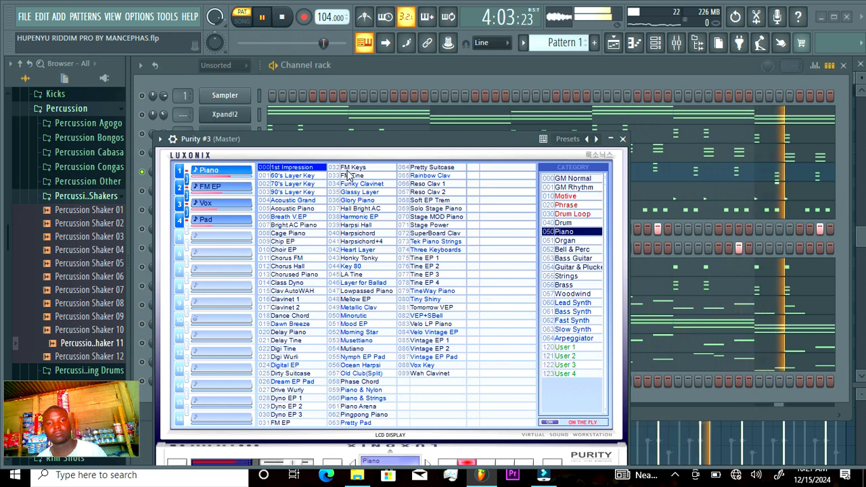
{"action": "left_click", "coordinate": [623, 139]}
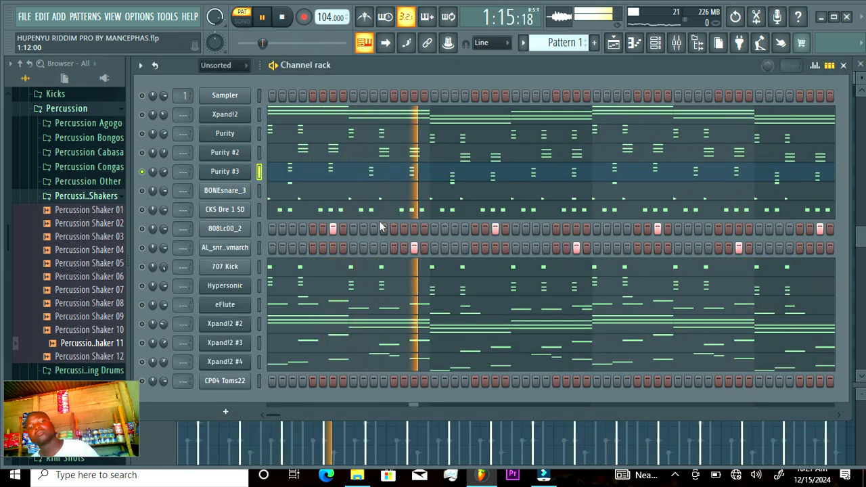
Step: Solo the BONEsnare_3 channel and examine its snare notes in the piano roll, returning to the channel rack
{"action": "right_click", "coordinate": [141, 190]}
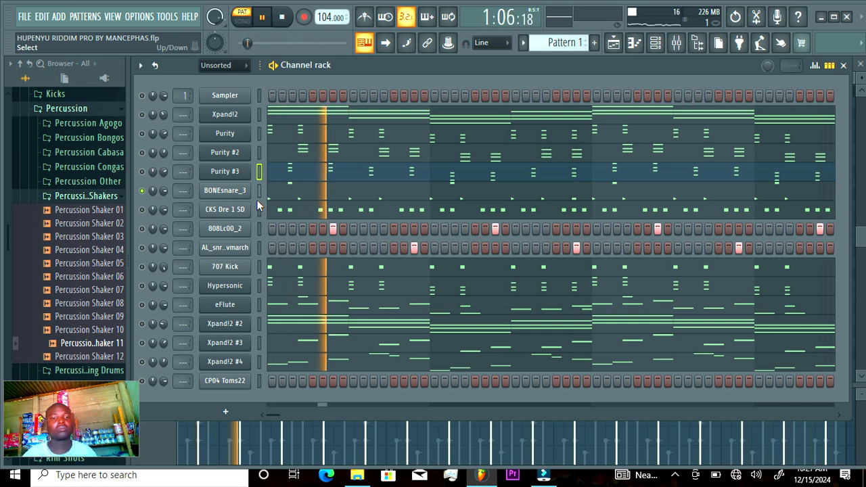
{"action": "left_click", "coordinate": [310, 193]}
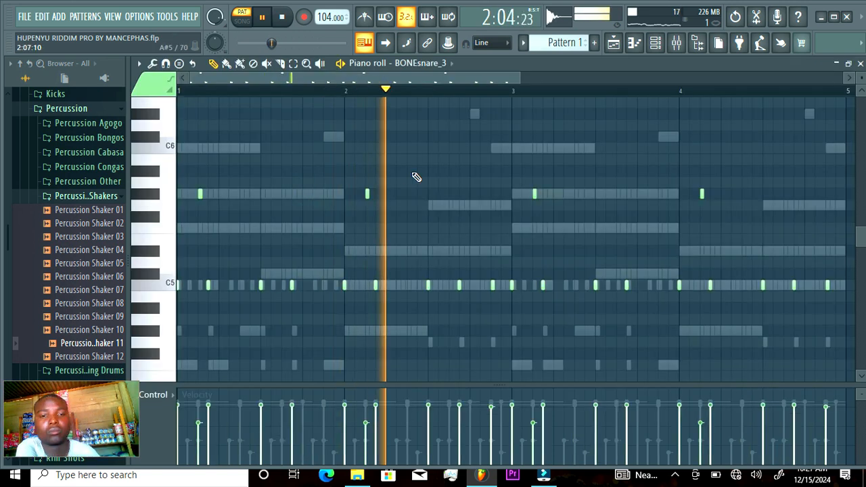
{"action": "left_click", "coordinate": [654, 44]}
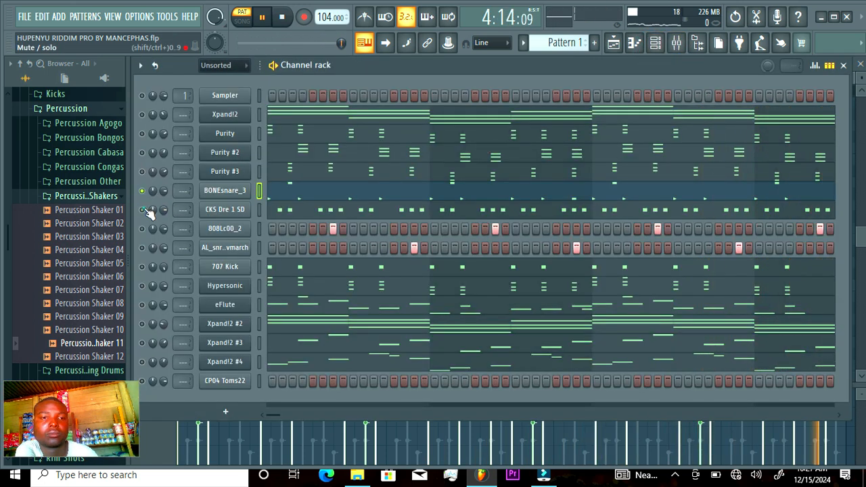
Step: Examine the CKS Dre 1 SD channel's notes in the piano roll with only that channel playing
{"action": "left_click", "coordinate": [329, 206]}
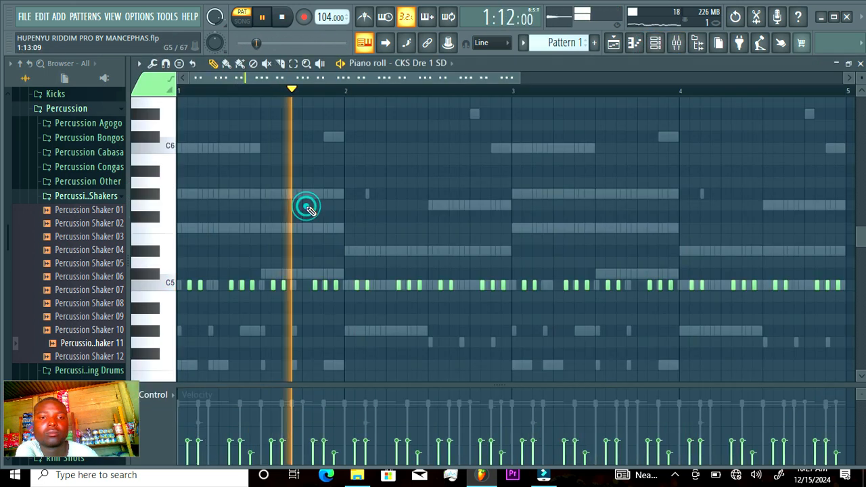
{"action": "left_click", "coordinate": [658, 43]}
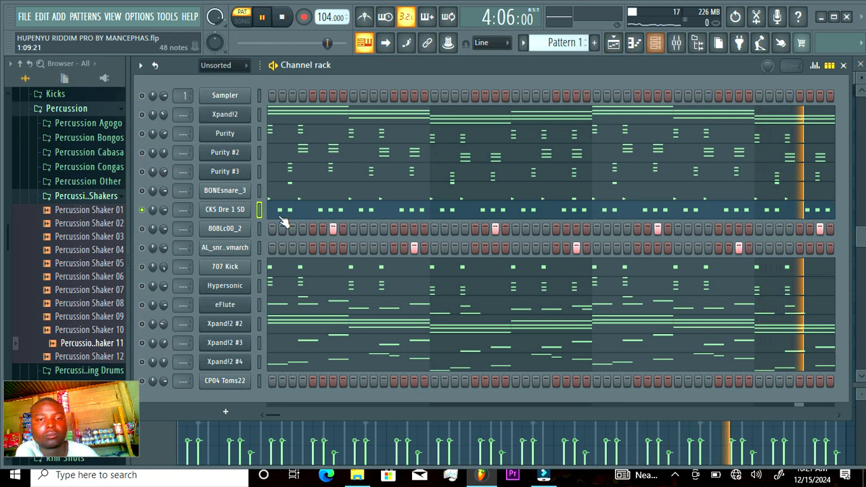
Step: Audition the 808Lc00_2 channel by itself, followed by the AL_snr..vmarch channel by itself
{"action": "left_click", "coordinate": [142, 229], "text": "ctrl"}
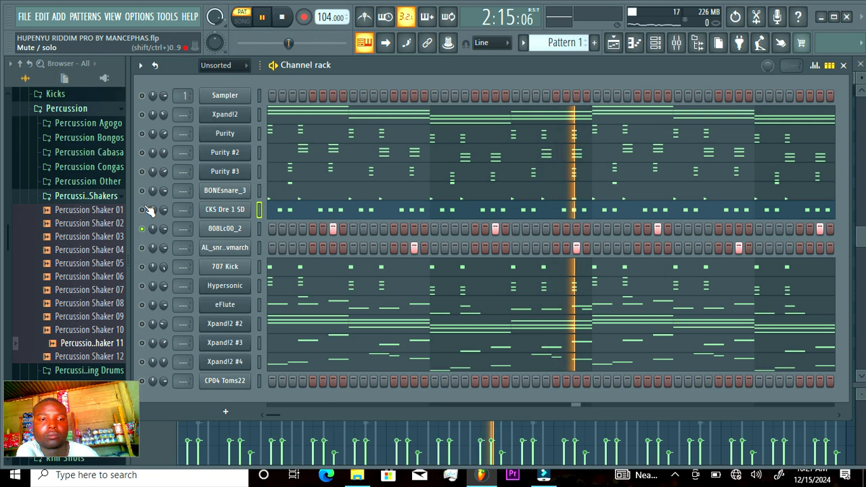
{"action": "left_click", "coordinate": [141, 247], "text": "ctrl"}
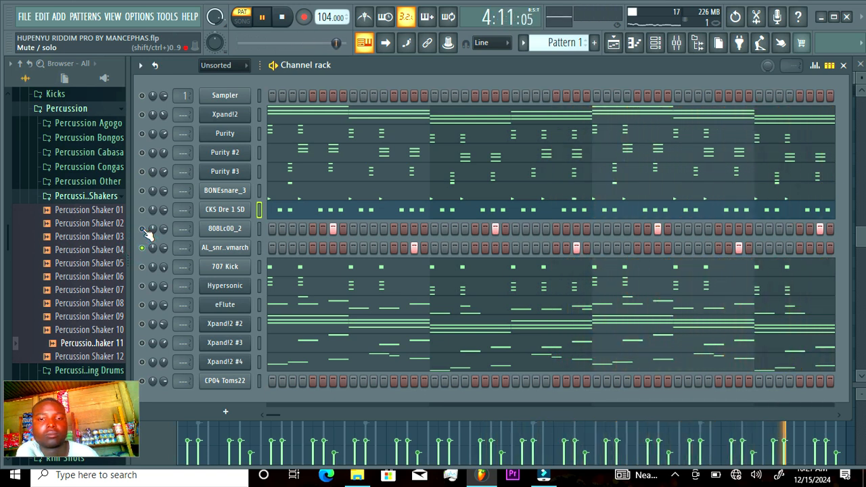
Step: Switch playback to the 707 Kick channel alone and examine its kick notes in the piano roll, returning to the channel rack
{"action": "left_click", "coordinate": [143, 265]}
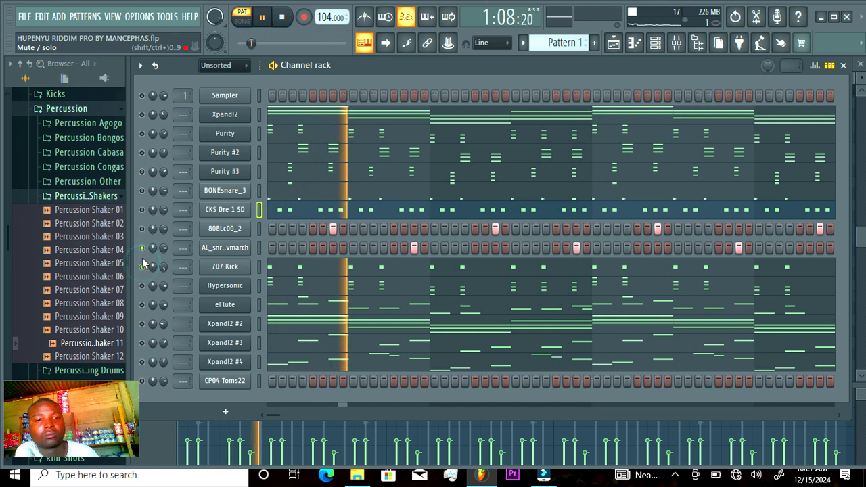
{"action": "left_click", "coordinate": [141, 248]}
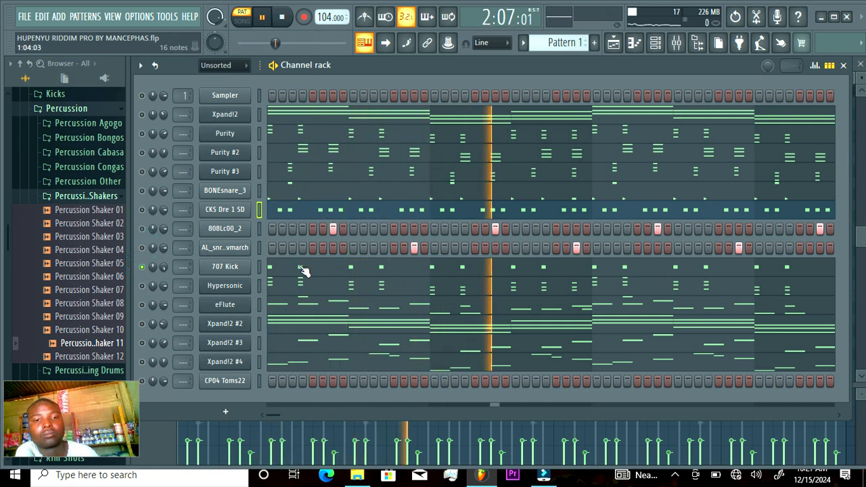
{"action": "left_click", "coordinate": [301, 267]}
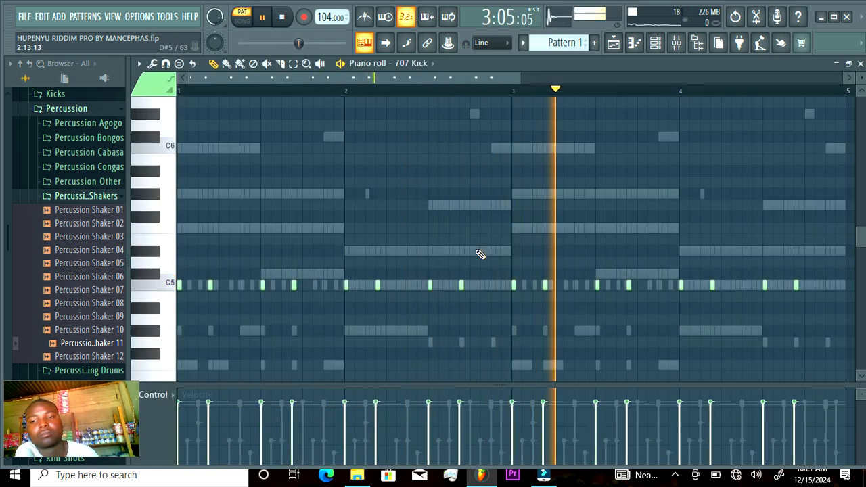
{"action": "left_click", "coordinate": [655, 45]}
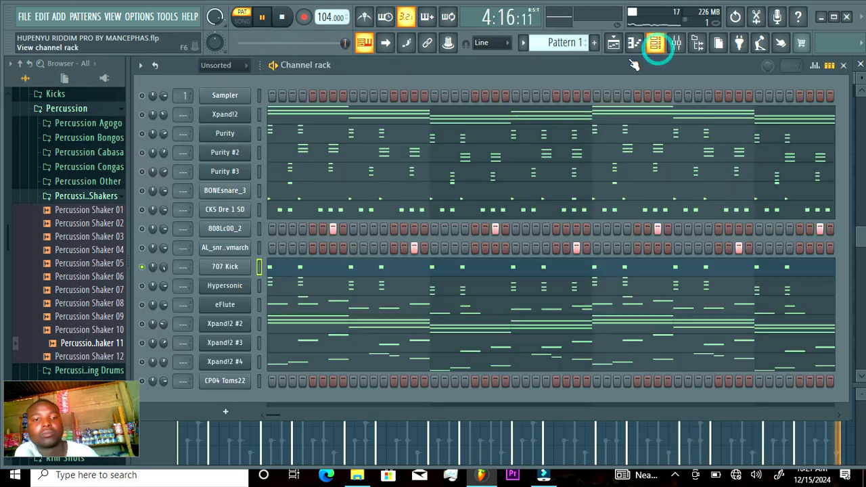
Step: Switch playback to the Hypersonic channel alone and examine its notes in the piano roll, including the lower octave
{"action": "left_click", "coordinate": [142, 286]}
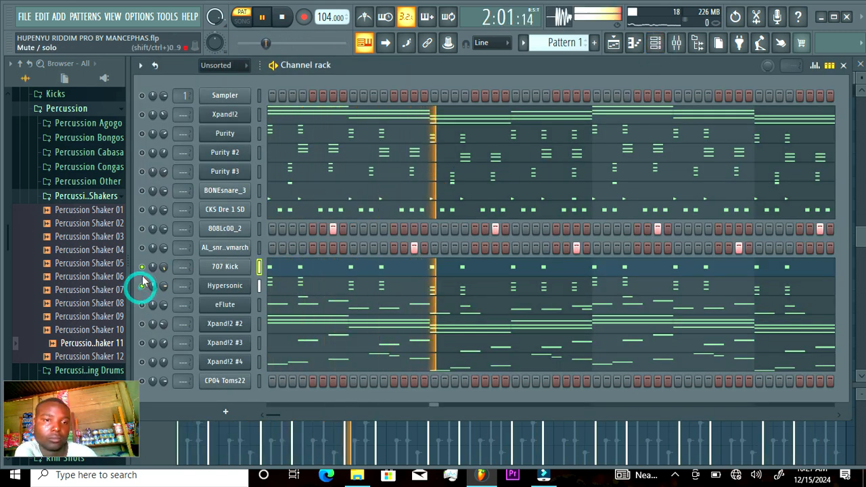
{"action": "left_click", "coordinate": [309, 291]}
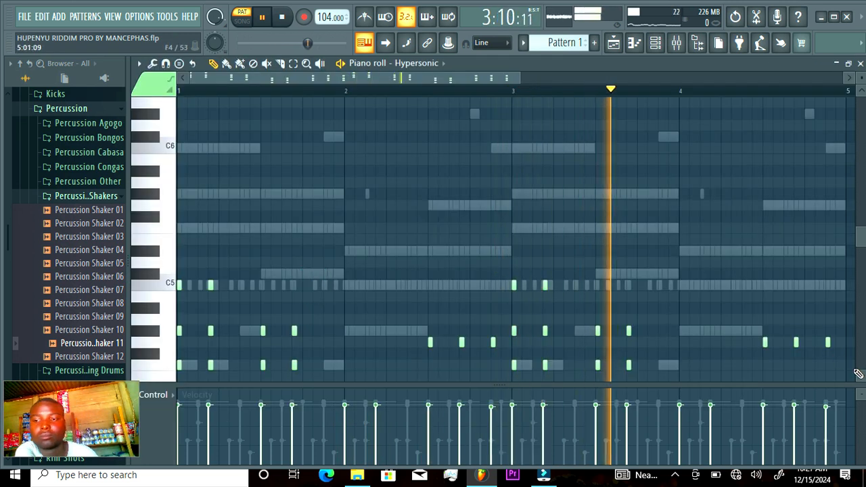
{"action": "scroll", "coordinate": [860, 375], "scroll_direction": "down", "scroll_amount": 5}
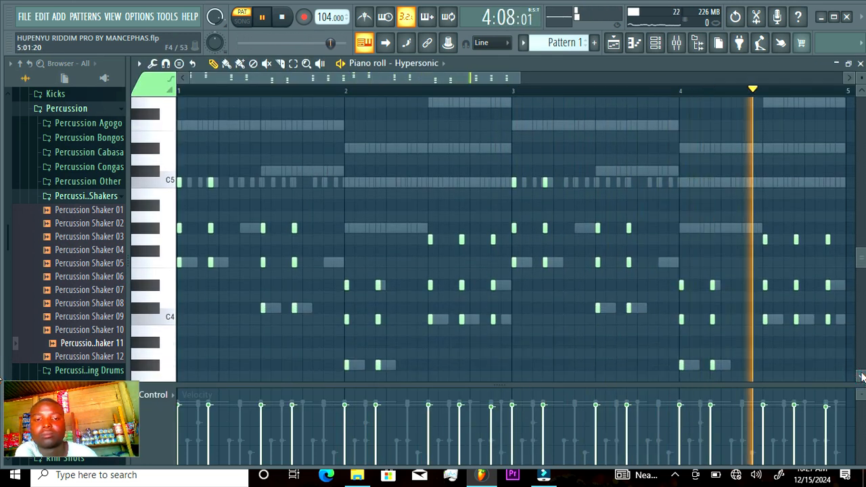
{"action": "left_click", "coordinate": [655, 44]}
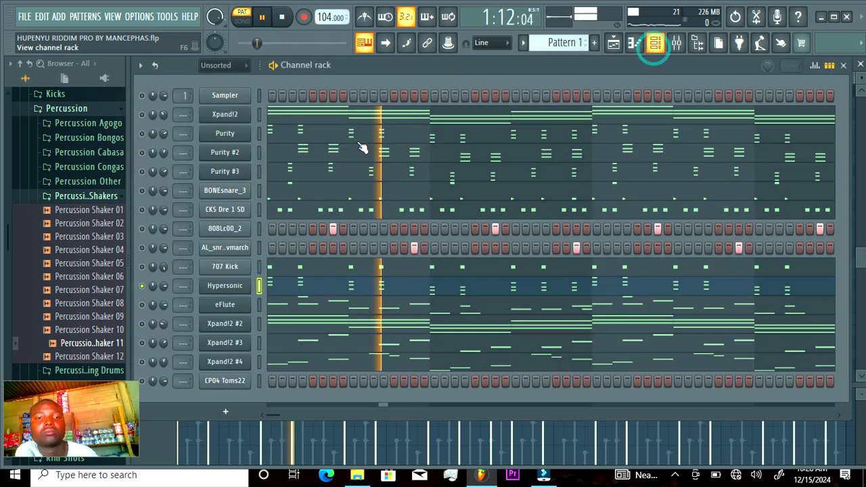
Step: Inspect the Hypersonic instrument's loaded patch in its patch list and close the instrument window
{"action": "left_click", "coordinate": [237, 286]}
{"action": "right_click", "coordinate": [405, 116]}
{"action": "left_click", "coordinate": [466, 127]}
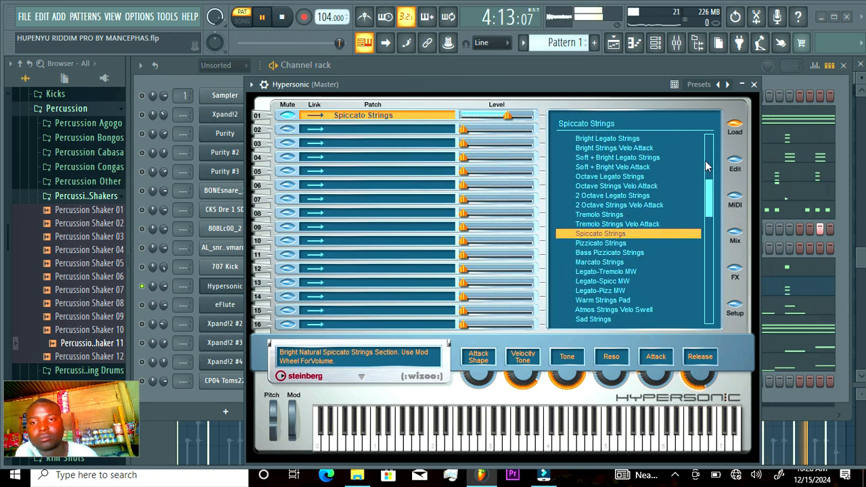
{"action": "left_click", "coordinate": [755, 86]}
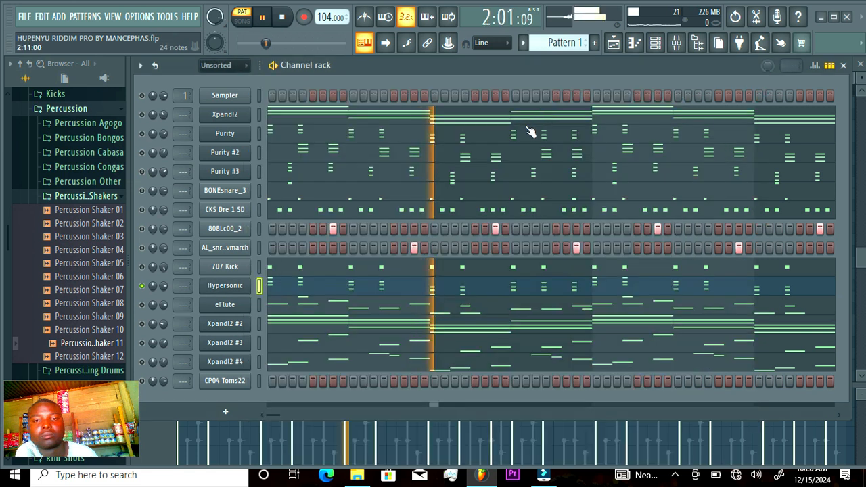
Step: Switch playback to the eFlute channel alone and examine its melody notes in the piano roll
{"action": "right_click", "coordinate": [141, 305]}
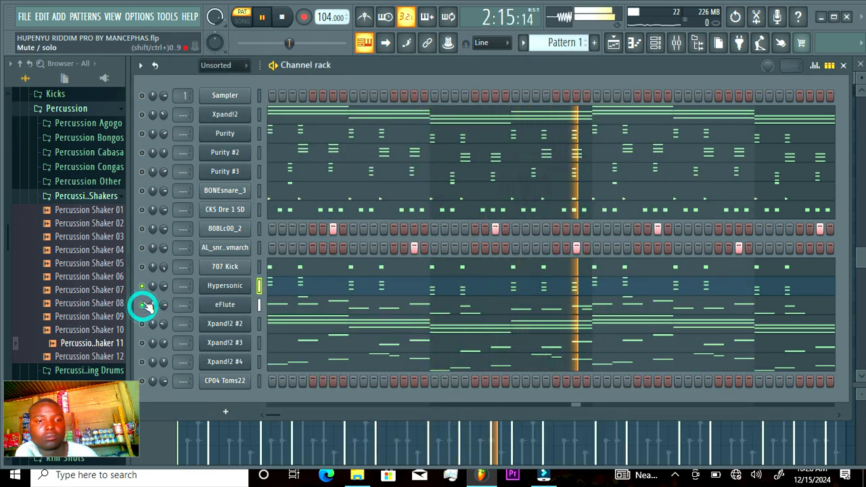
{"action": "left_click", "coordinate": [315, 310]}
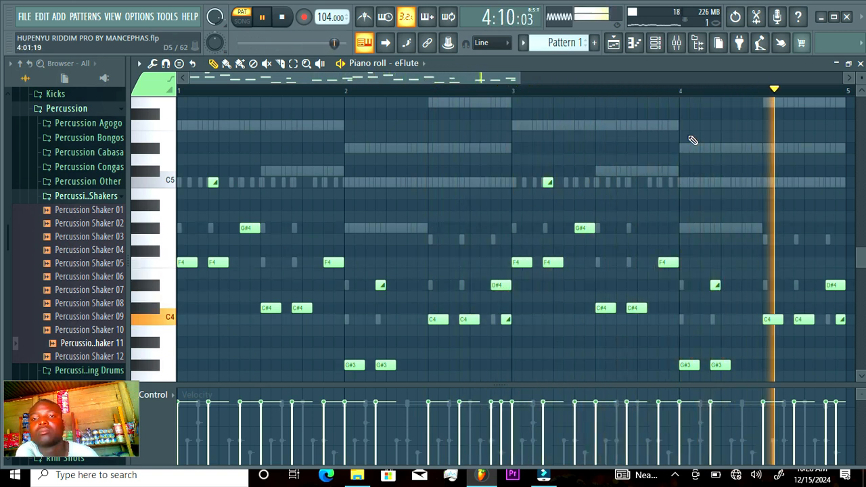
{"action": "left_click", "coordinate": [655, 43]}
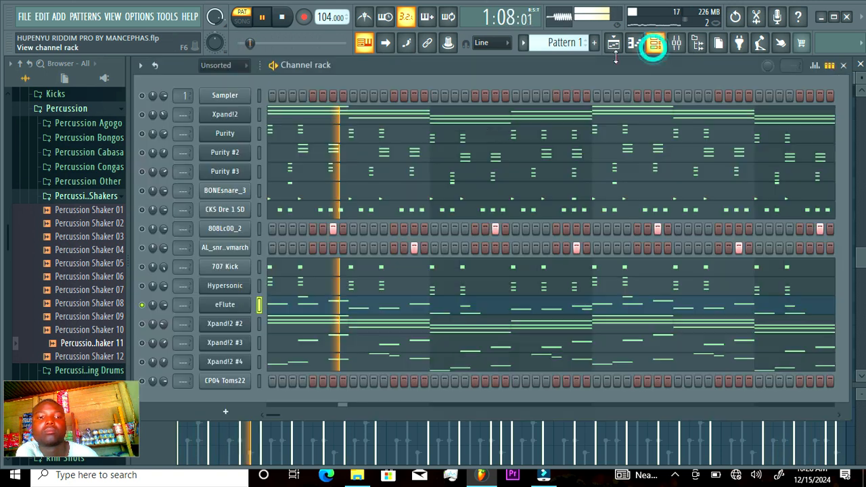
Step: Switch playback to the Xpand!2 #2 channel alone and examine its full chord range in the piano roll
{"action": "left_click", "coordinate": [142, 323]}
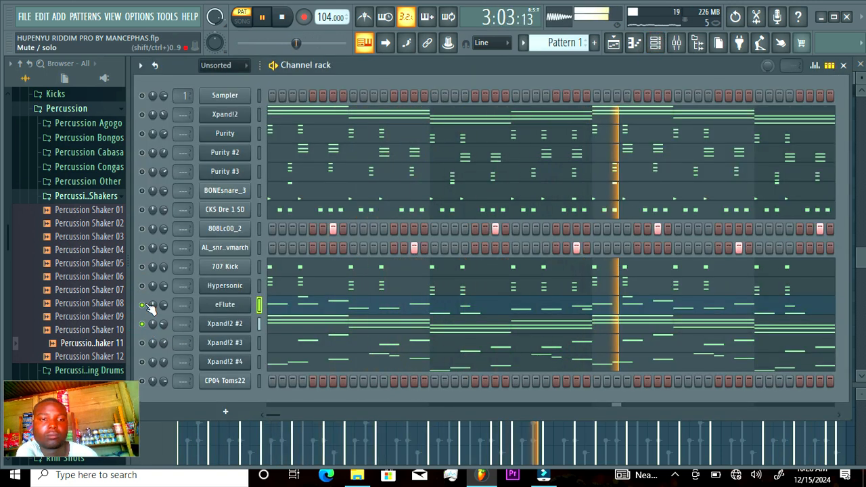
{"action": "left_click", "coordinate": [310, 322]}
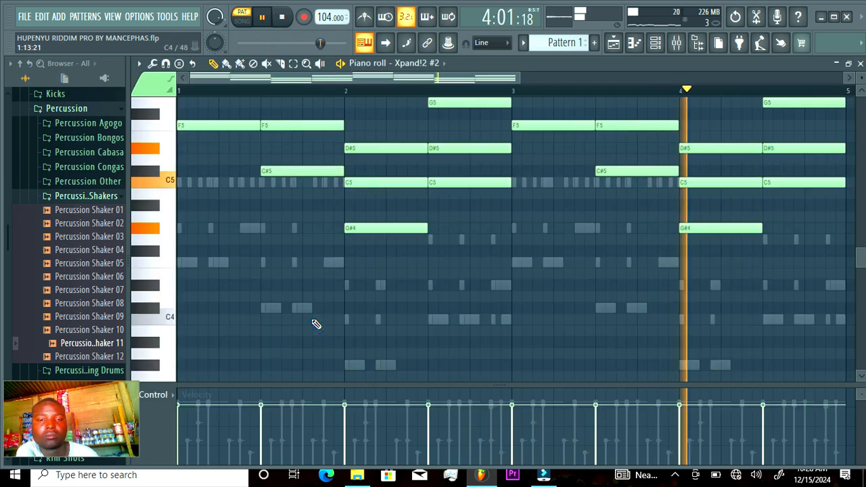
{"action": "left_click", "coordinate": [861, 91]}
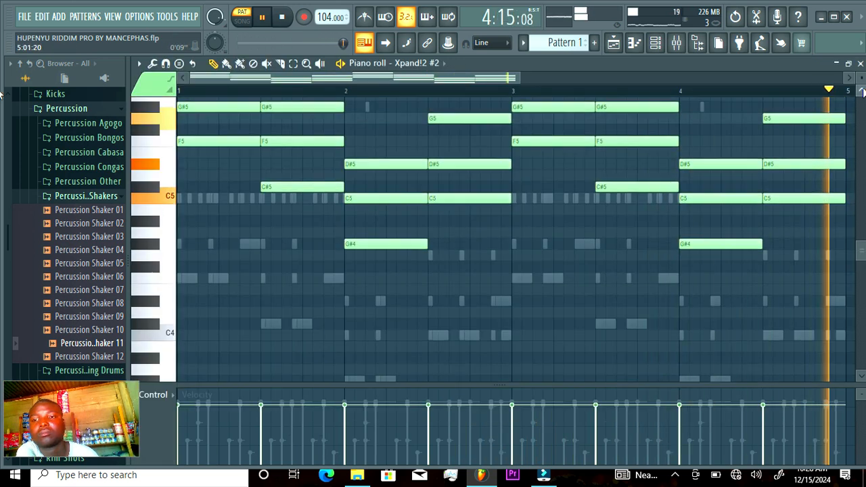
{"action": "left_click", "coordinate": [862, 91]}
{"action": "left_click", "coordinate": [861, 91]}
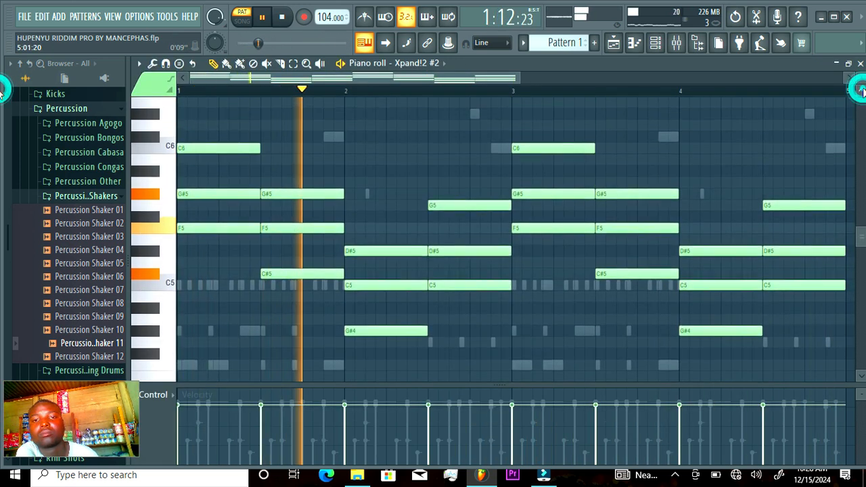
{"action": "left_click", "coordinate": [667, 49]}
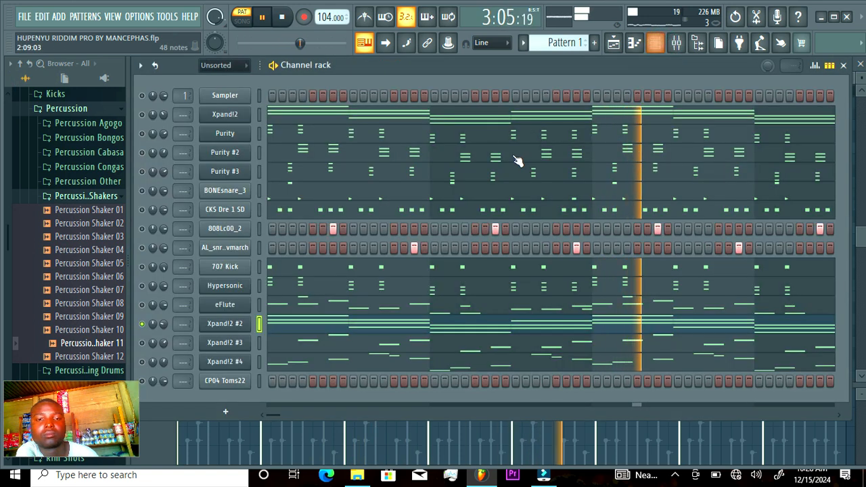
Step: Inspect the Xpand!2 #2 instrument's current preset in the 17 Vocals preset category and close the instrument window
{"action": "left_click", "coordinate": [230, 324]}
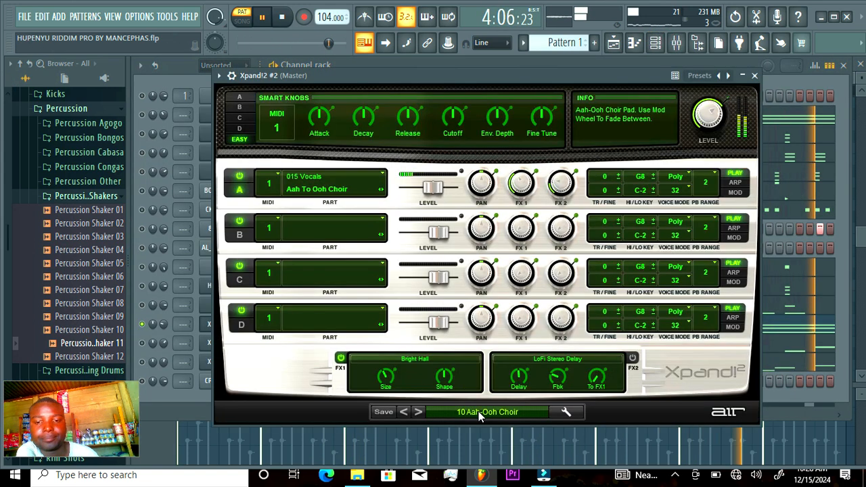
{"action": "left_click", "coordinate": [478, 411]}
{"action": "mouse_move", "coordinate": [451, 378]}
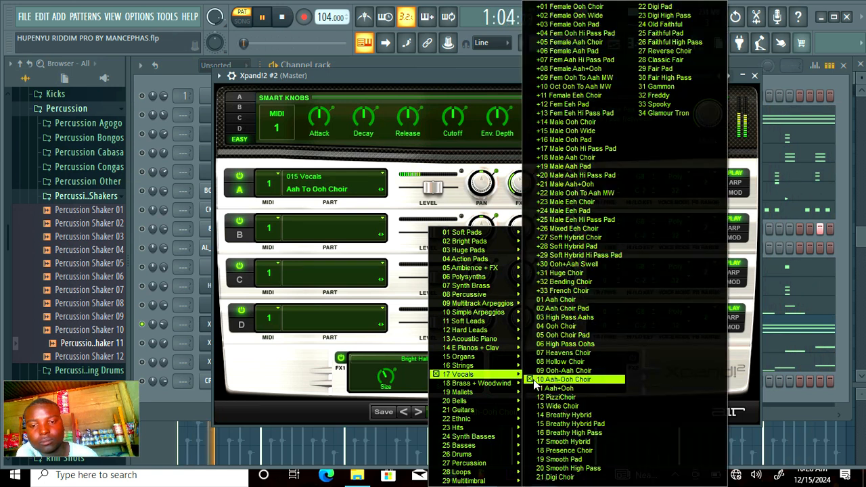
{"action": "left_click", "coordinate": [758, 76]}
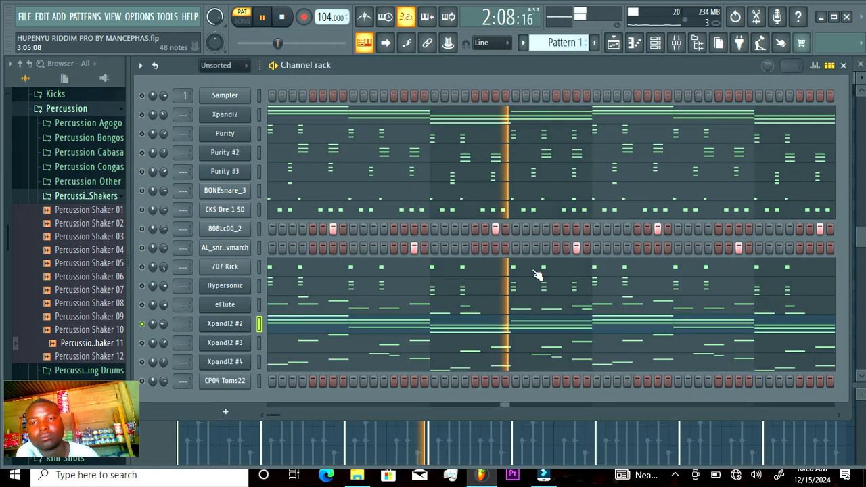
Step: Switch playback to the Xpand!2 #3 channel alone and examine its notes in the piano roll
{"action": "left_click", "coordinate": [142, 324]}
{"action": "left_click", "coordinate": [342, 343]}
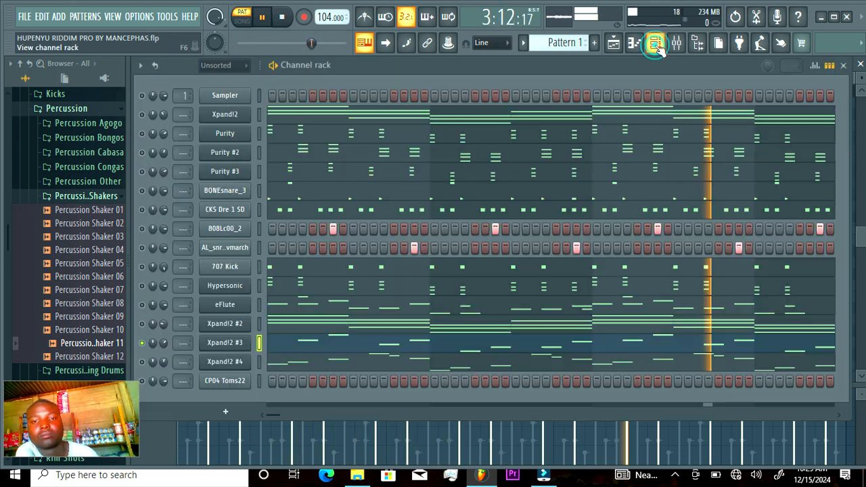
{"action": "left_click", "coordinate": [655, 42]}
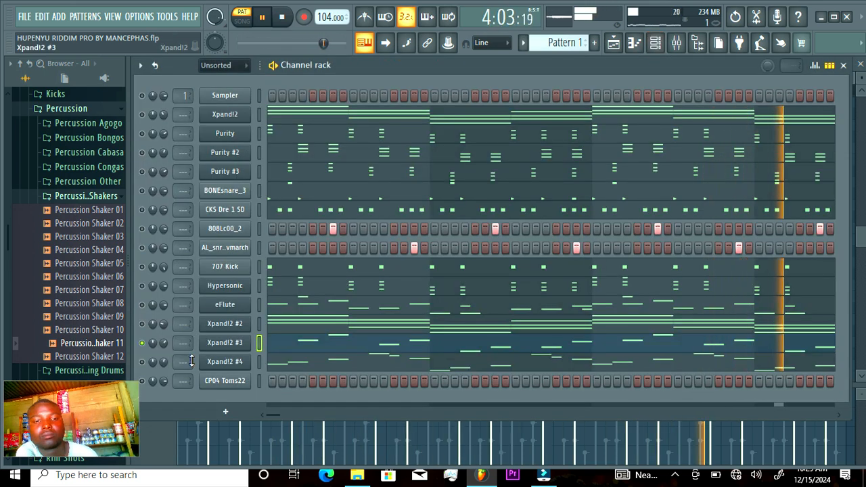
Step: Inspect the Xpand!2 #3 instrument's current preset in the 08 Percussive preset category and close the instrument window
{"action": "left_click", "coordinate": [239, 343]}
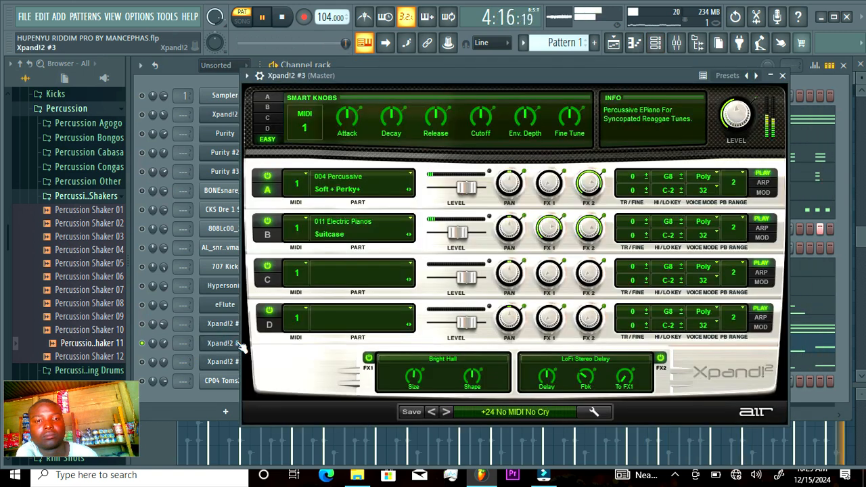
{"action": "left_click", "coordinate": [514, 412]}
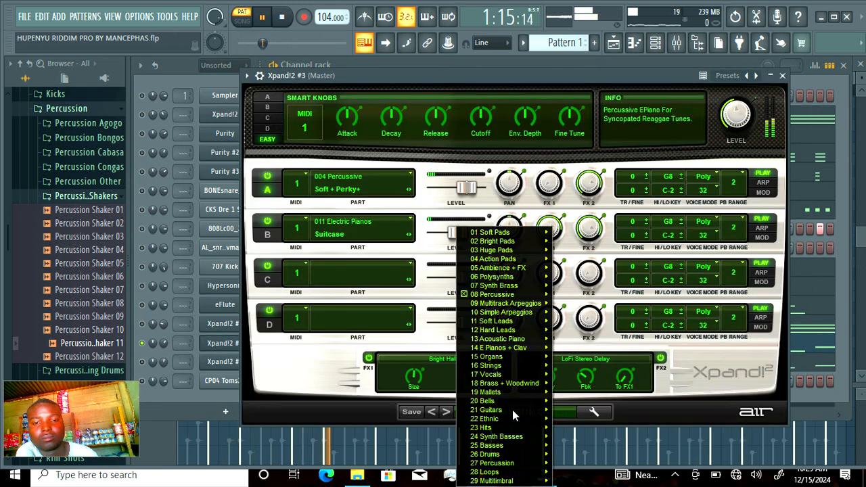
{"action": "mouse_move", "coordinate": [479, 296]}
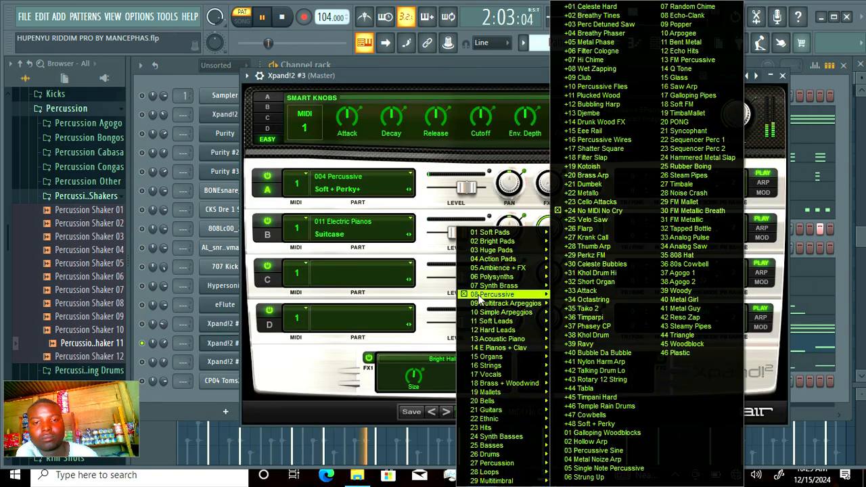
{"action": "left_click", "coordinate": [782, 77]}
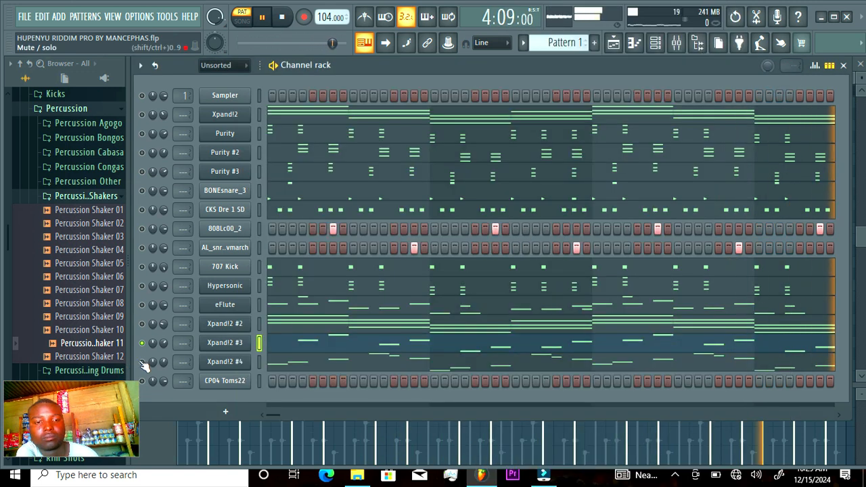
Step: Examine the Xpand!2 #4 channel's notes in the piano roll with only that channel playing, and return to the channel rack
{"action": "left_click", "coordinate": [333, 362]}
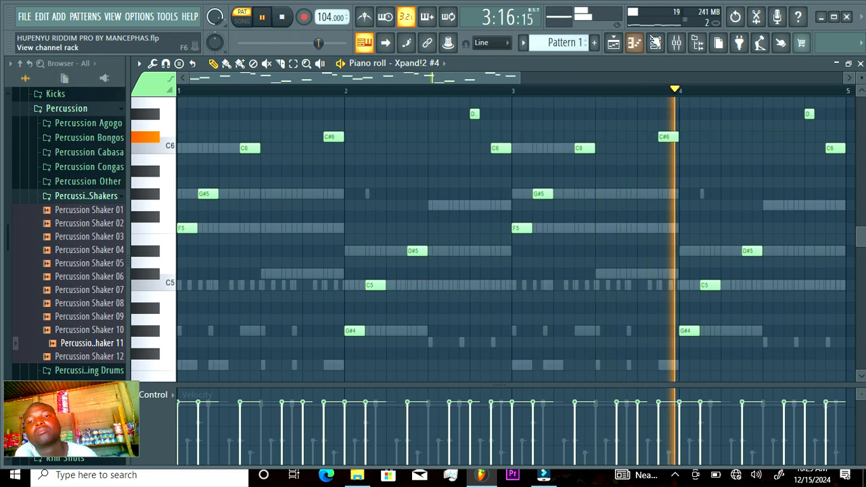
{"action": "left_click", "coordinate": [655, 43]}
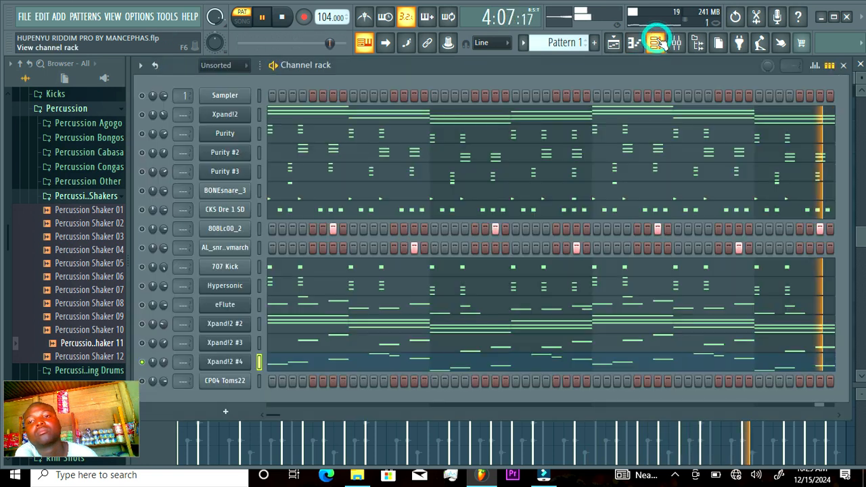
Step: Open the Xpand!2 #4 instrument and choose the +11 Flute To Strings preset from the 01 Soft Pads category
{"action": "left_click", "coordinate": [238, 364]}
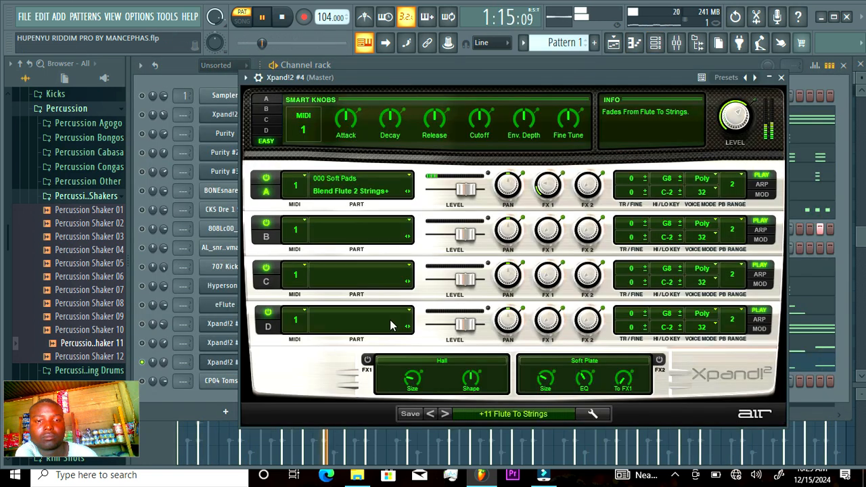
{"action": "left_click", "coordinate": [513, 415]}
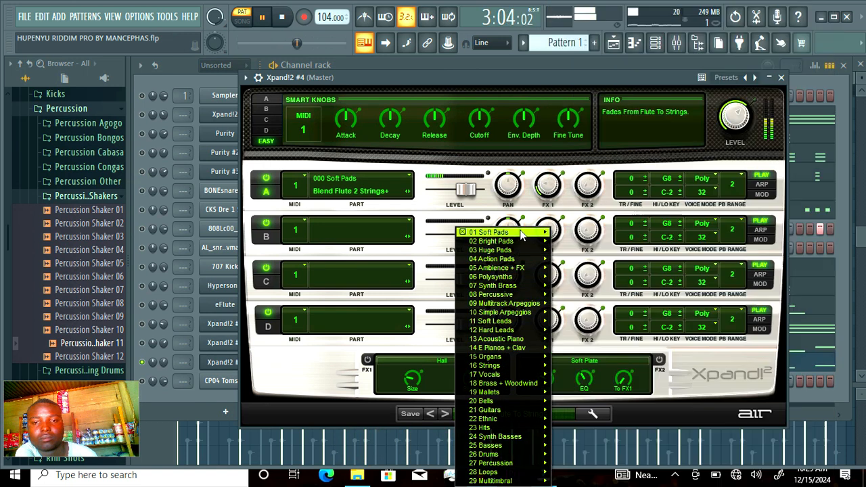
{"action": "mouse_move", "coordinate": [521, 233]}
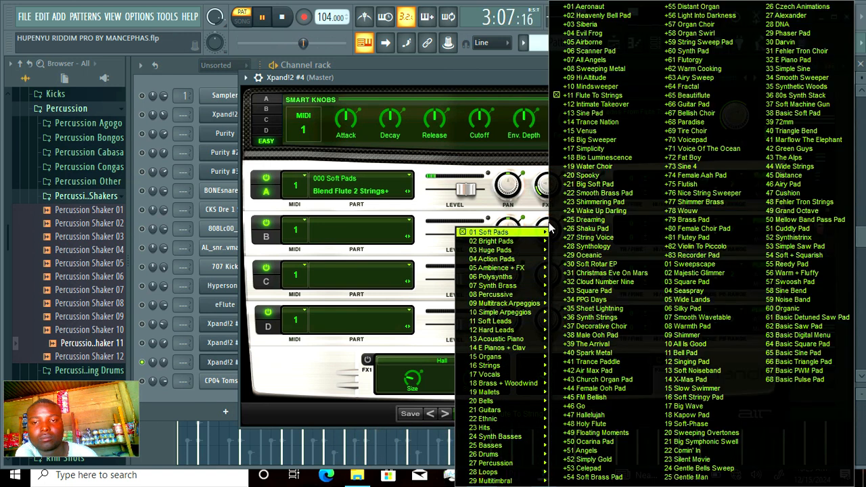
{"action": "left_click", "coordinate": [619, 95]}
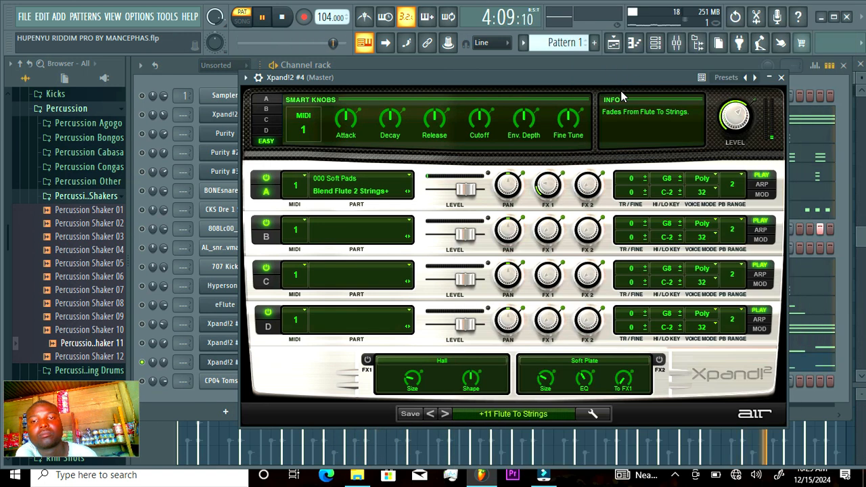
Step: Close the Xpand!2 #4 instrument window and turn off solo so that all Pattern 1 channels play together
{"action": "left_click", "coordinate": [781, 78]}
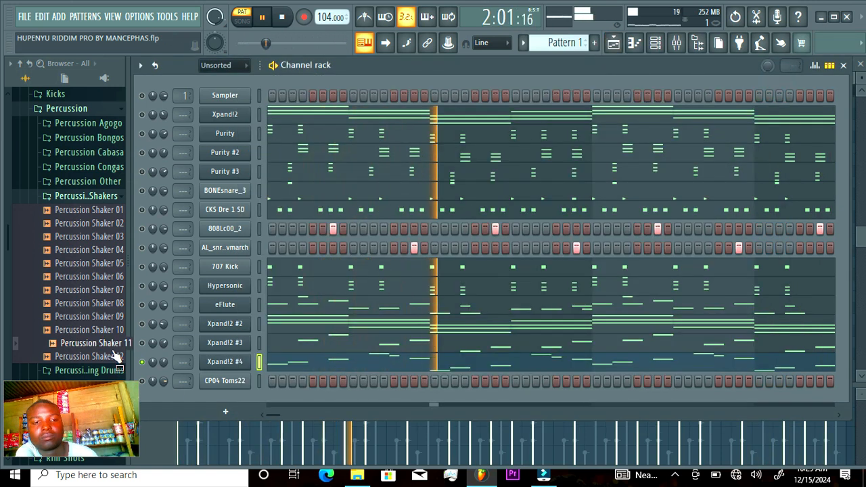
{"action": "right_click", "coordinate": [141, 264]}
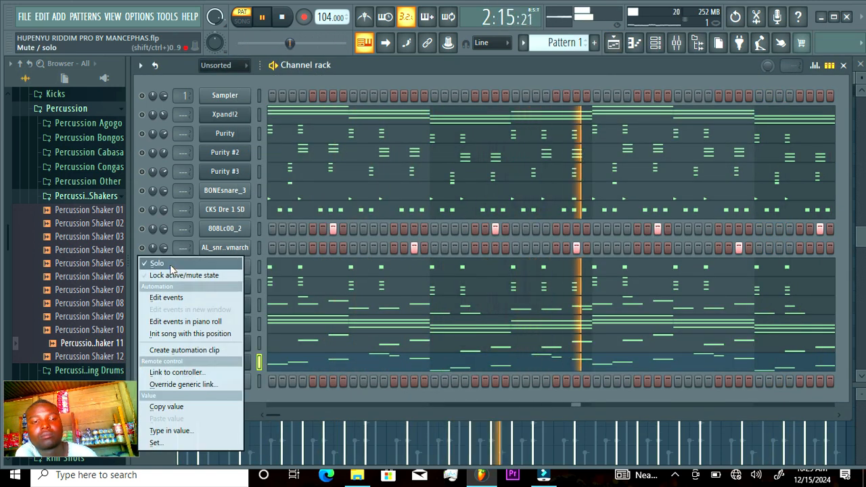
{"action": "left_click", "coordinate": [169, 264]}
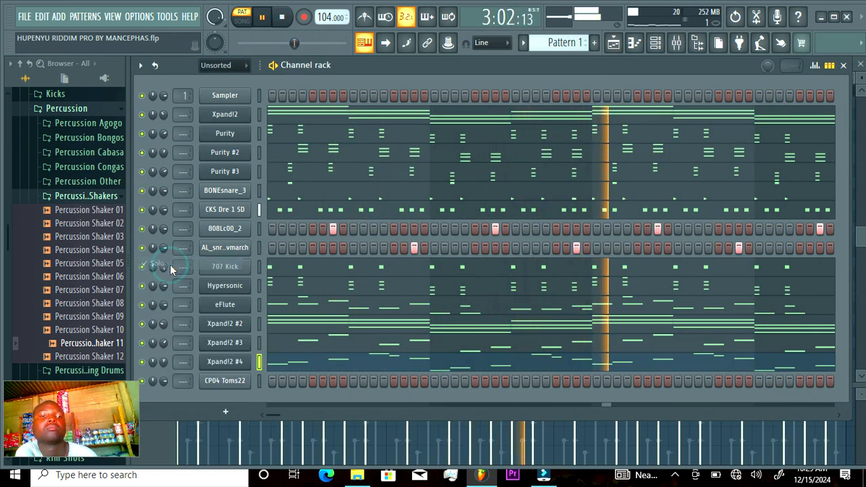
Step: Select Pattern 7, examine the CKS Dre 1 SD channel's notes in the piano roll, audition C5, and return to the playlist
{"action": "left_click", "coordinate": [613, 43]}
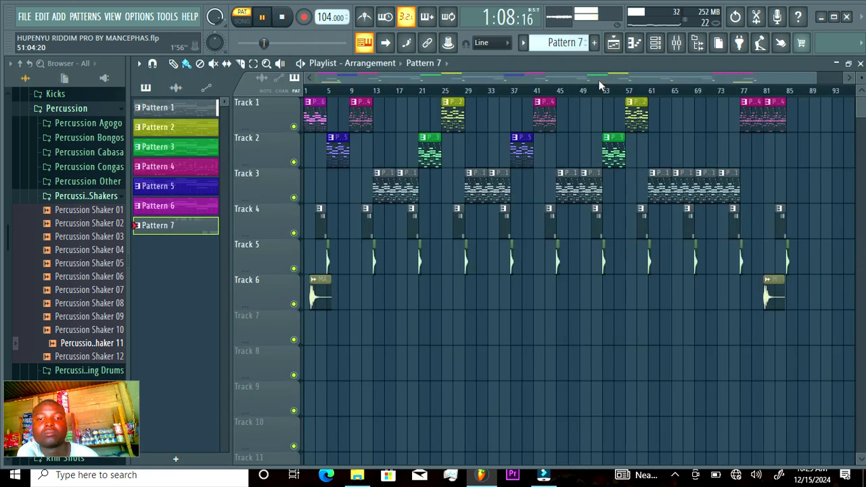
{"action": "left_click", "coordinate": [656, 42]}
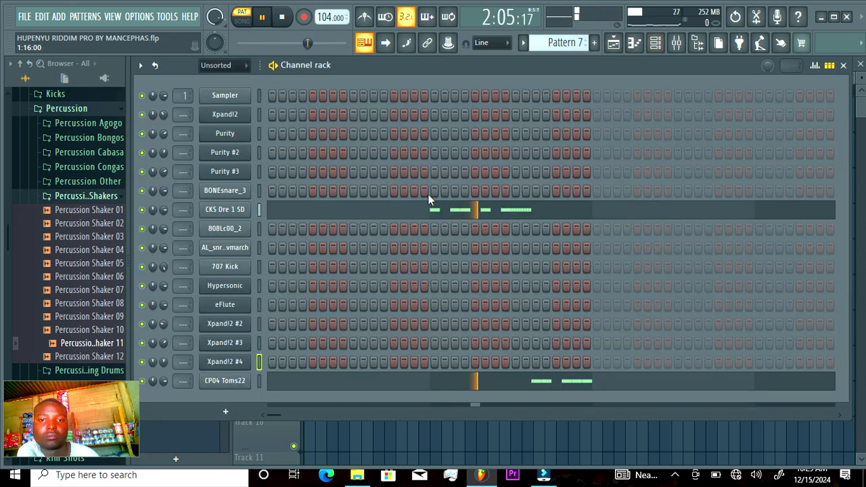
{"action": "left_click", "coordinate": [479, 210]}
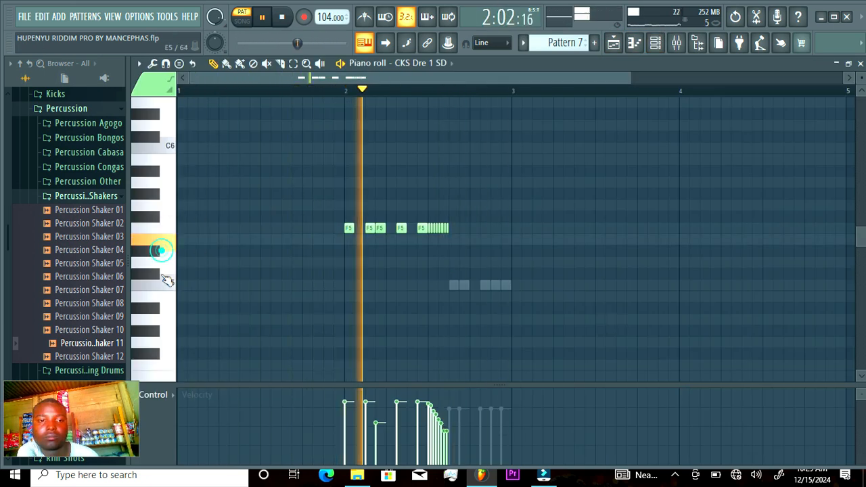
{"action": "left_click", "coordinate": [166, 282]}
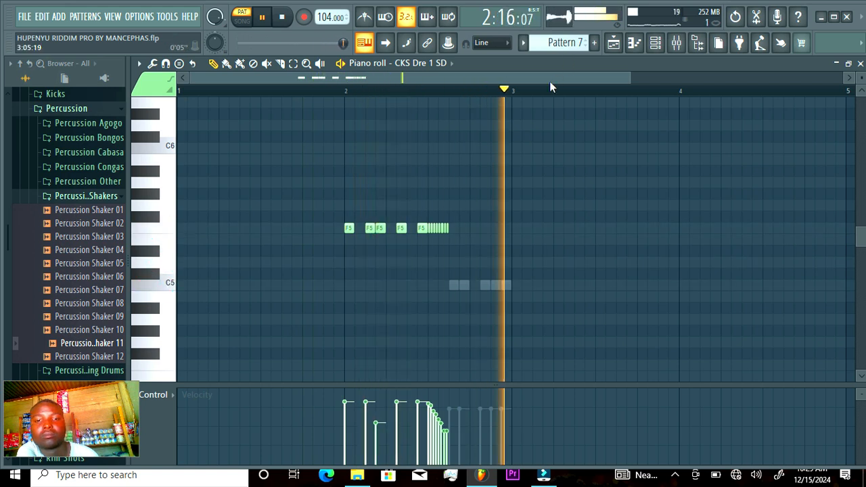
{"action": "left_click", "coordinate": [615, 43]}
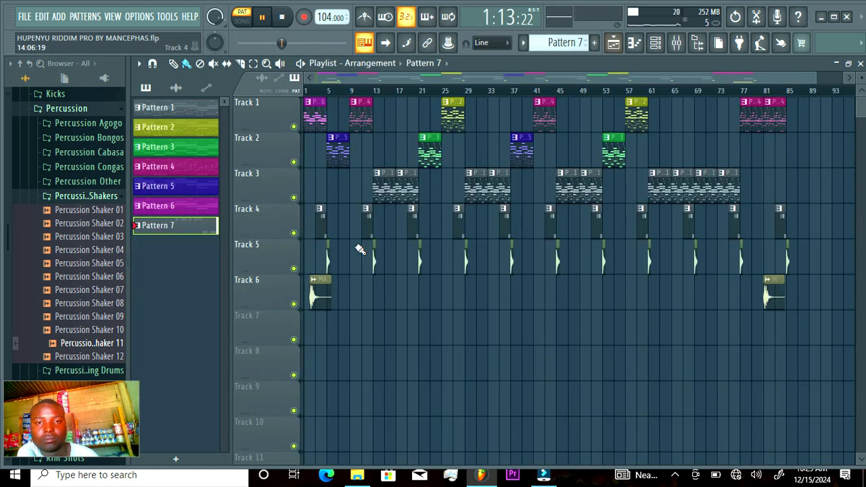
Step: Examine Pattern 7's CP04 Toms22 notes in the piano roll, audition C5, and go back to the playlist arrangement
{"action": "left_click", "coordinate": [664, 44]}
{"action": "left_click", "coordinate": [363, 381]}
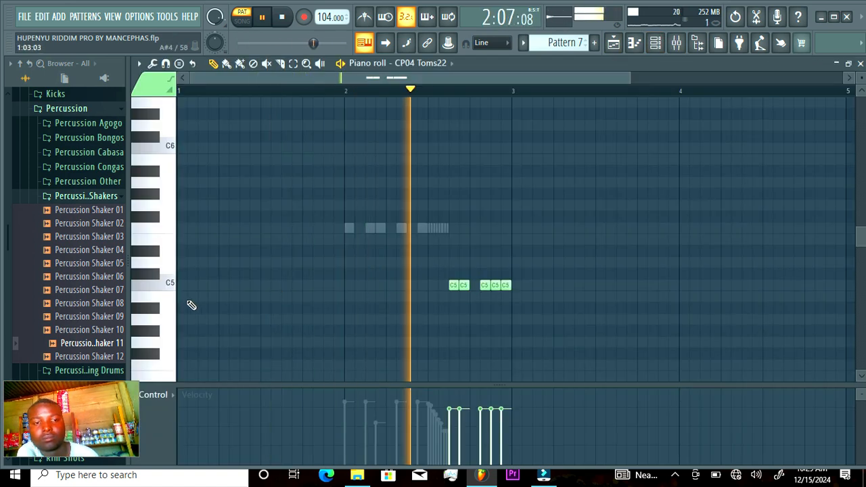
{"action": "left_click", "coordinate": [165, 283]}
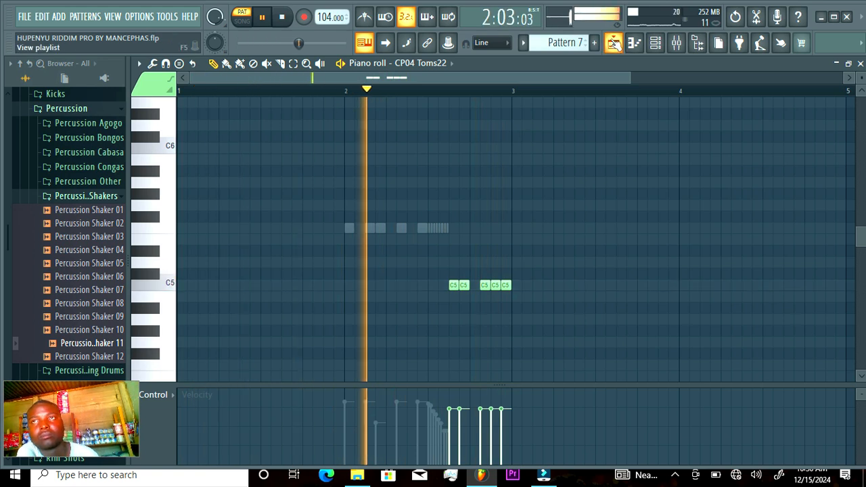
{"action": "left_click", "coordinate": [613, 43]}
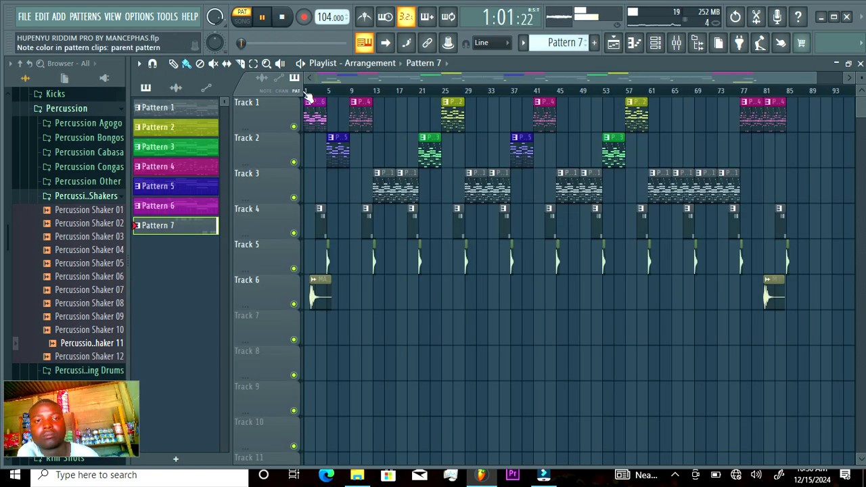